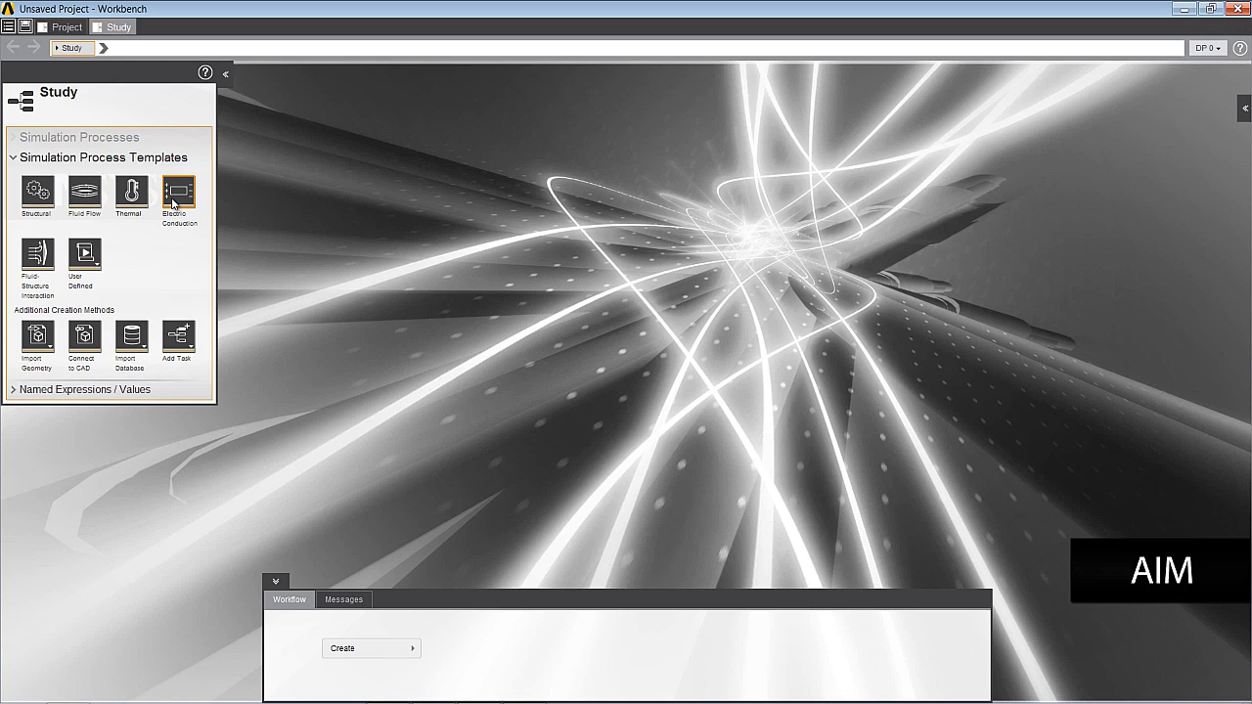
# Step: Create an electric conduction, thermal, and structural simulation process with automatic contact detection, using the geometry file Fuse.x_t
pyautogui.click(173, 203)
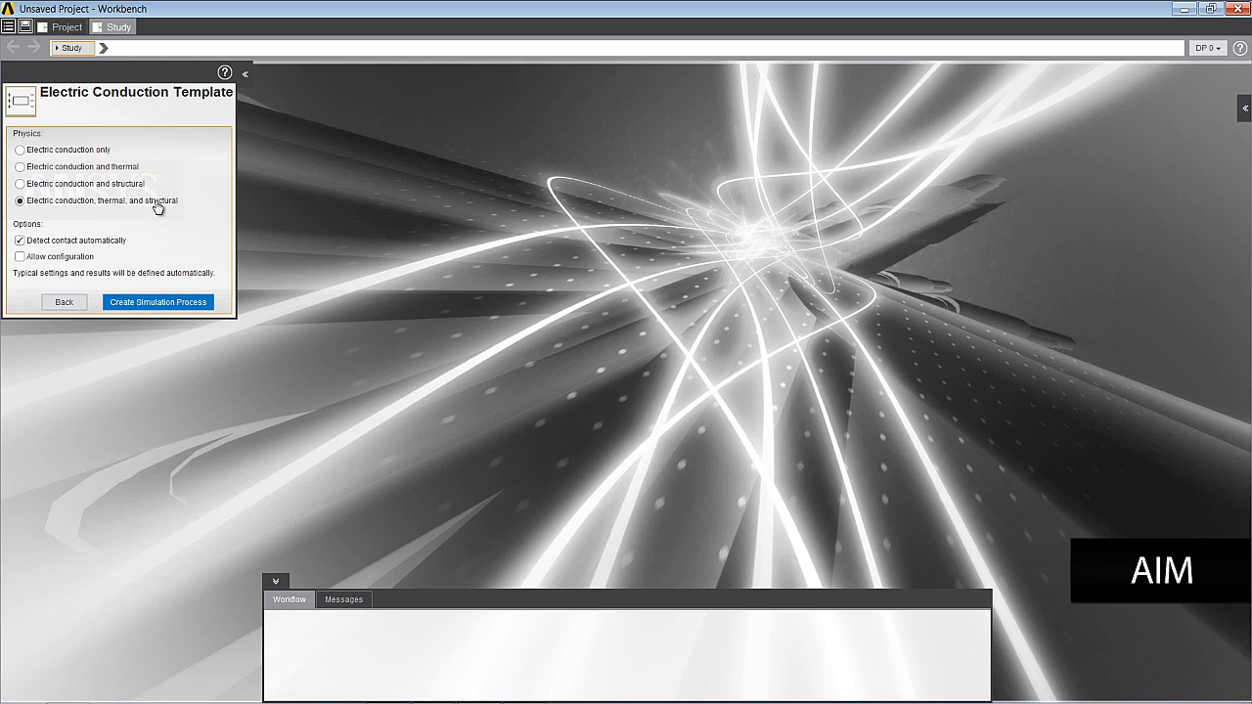
pyautogui.click(178, 305)
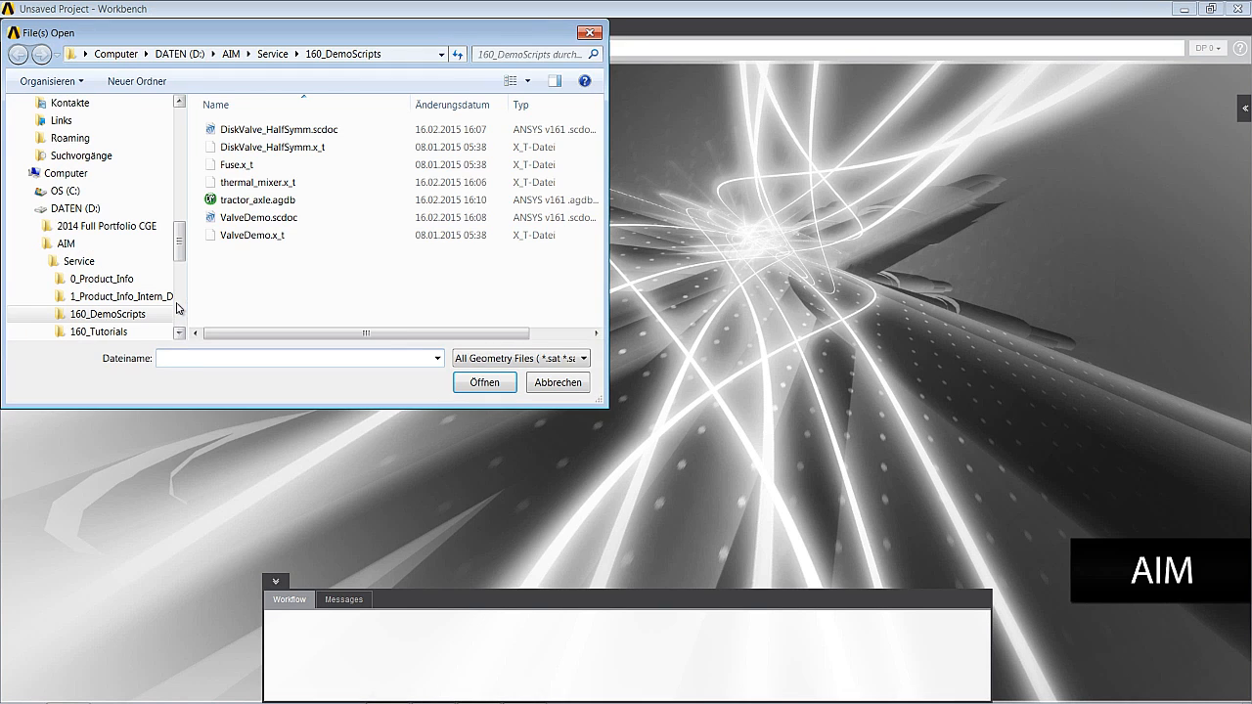
pyautogui.click(235, 165)
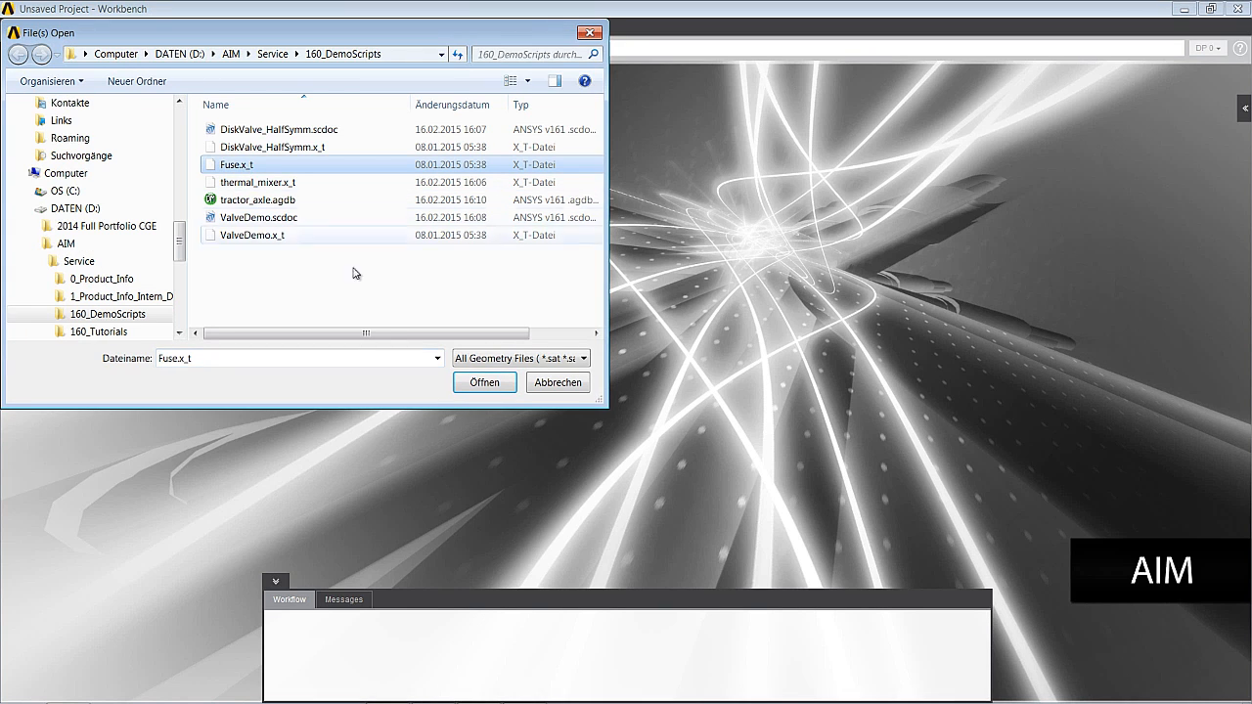
pyautogui.click(483, 382)
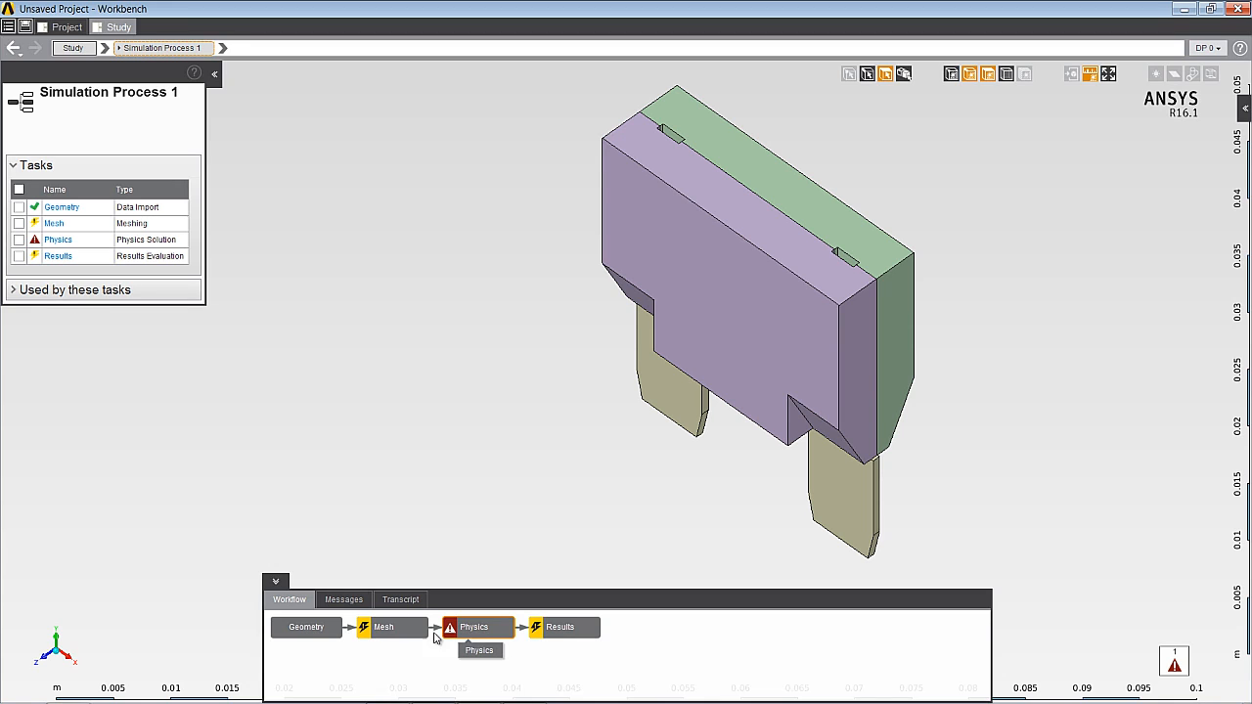
# Step: Lower the mesh resolution by one notch and generate the fuse mesh
pyautogui.click(396, 638)
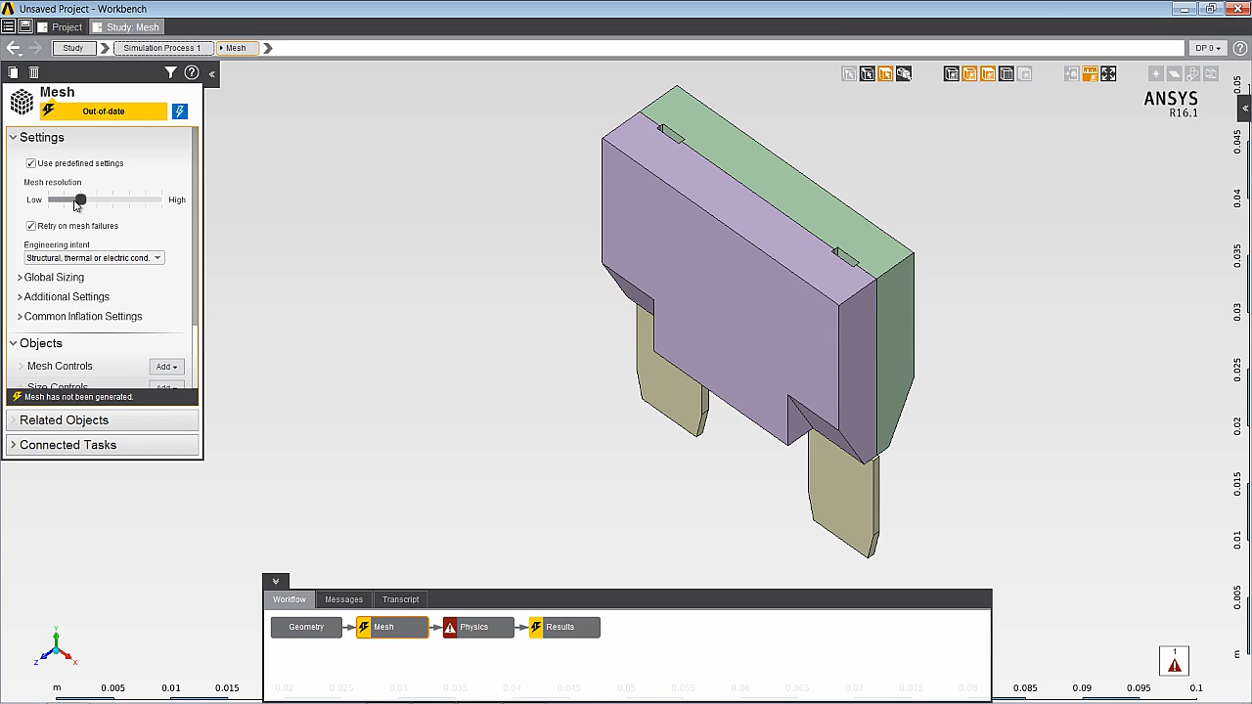
pyautogui.moveTo(78, 200); pyautogui.dragTo(65, 201)
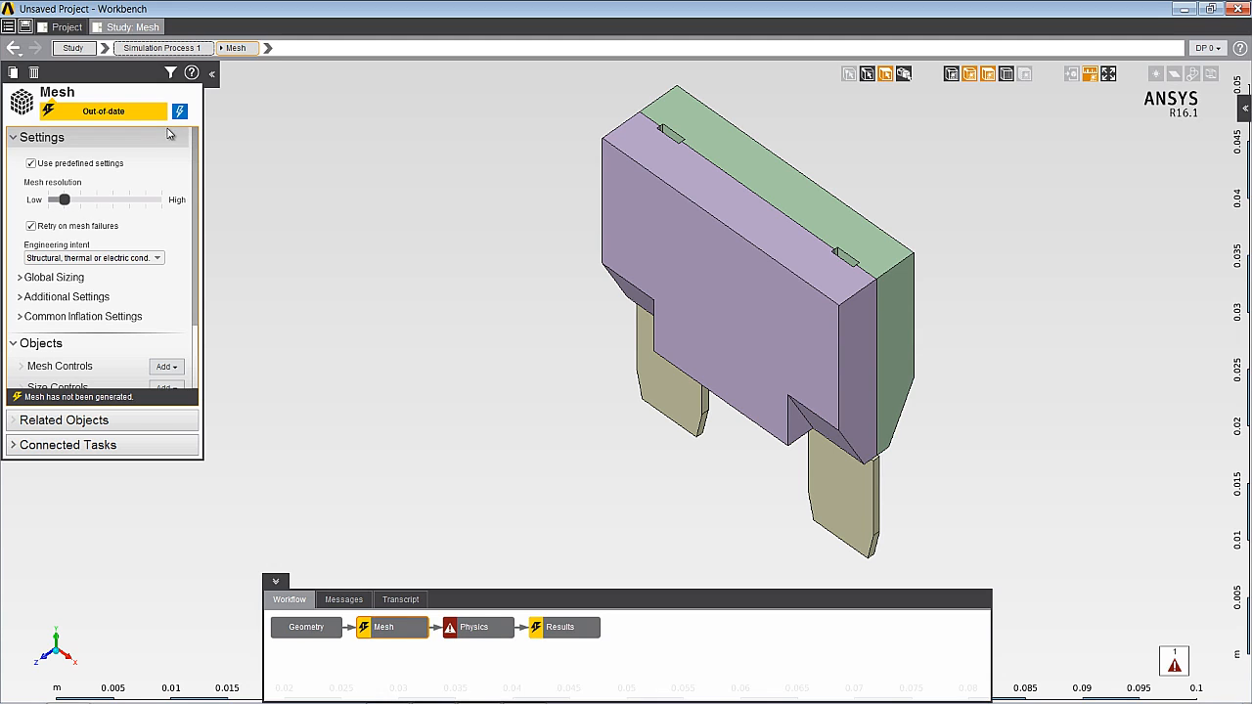
pyautogui.click(180, 110)
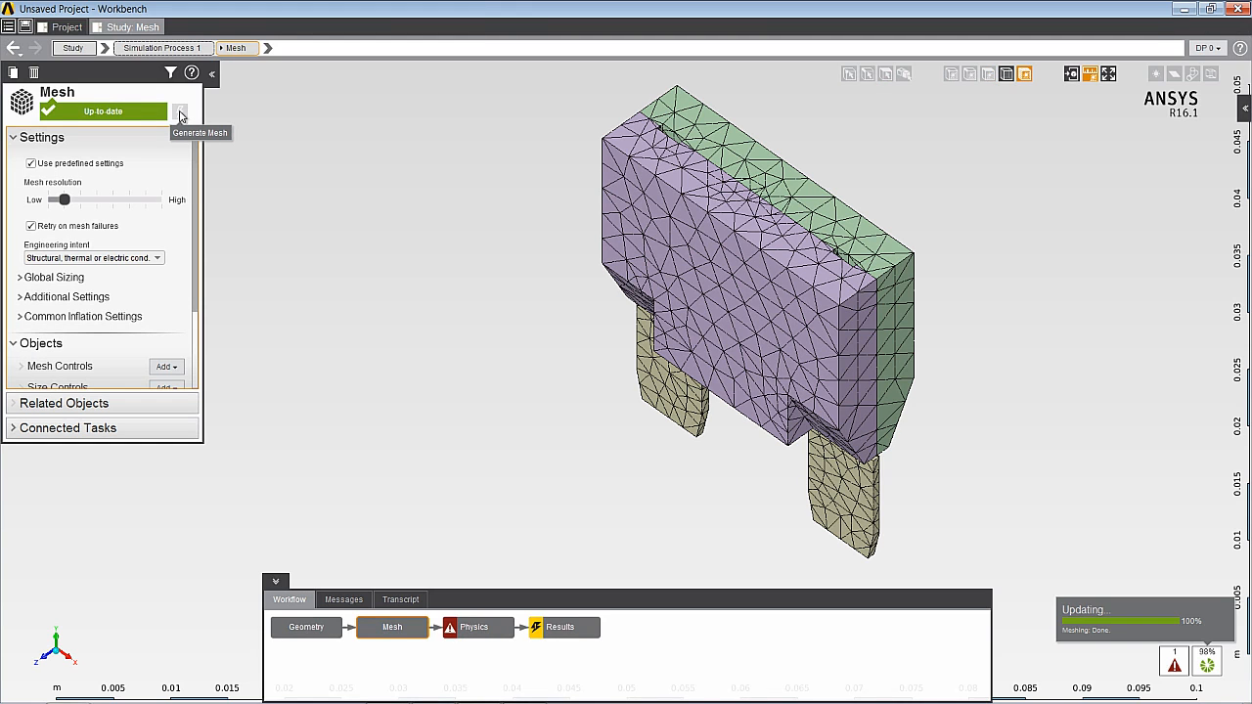
# Step: Restrict the existing material assignment to the metal conductor volume with the two blades and set its material to Aluminum Alloy
pyautogui.click(463, 633)
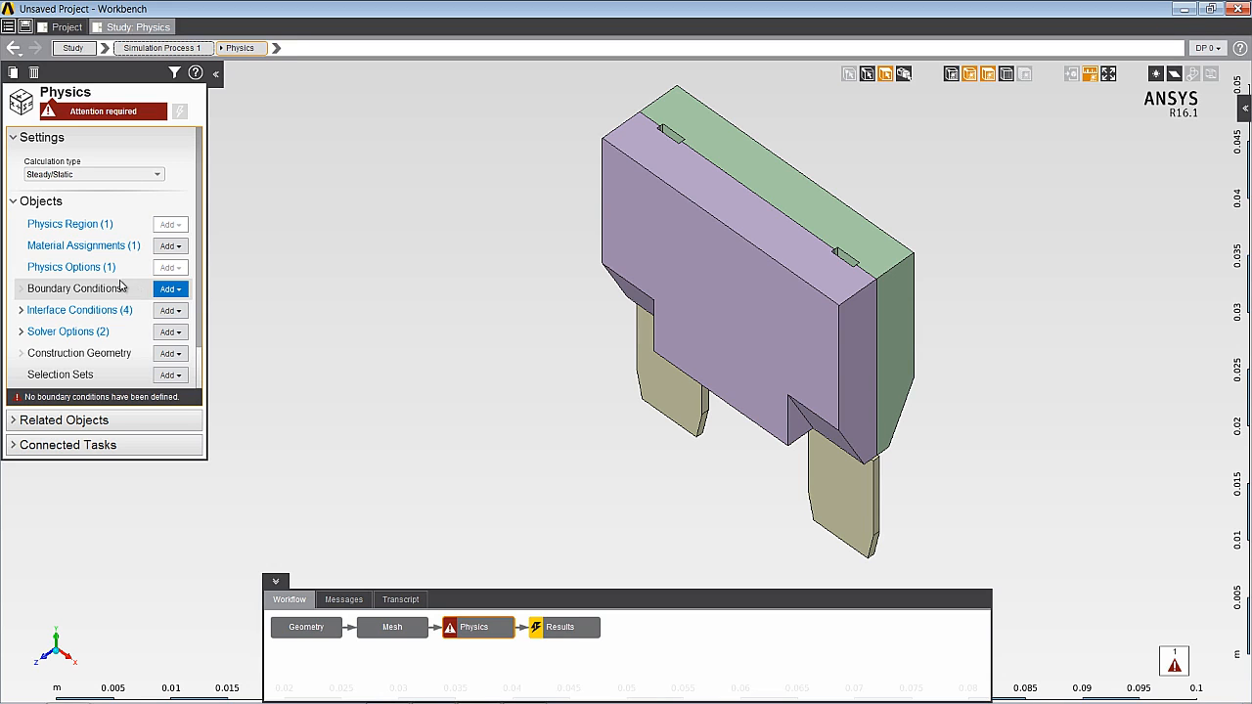
pyautogui.click(114, 246)
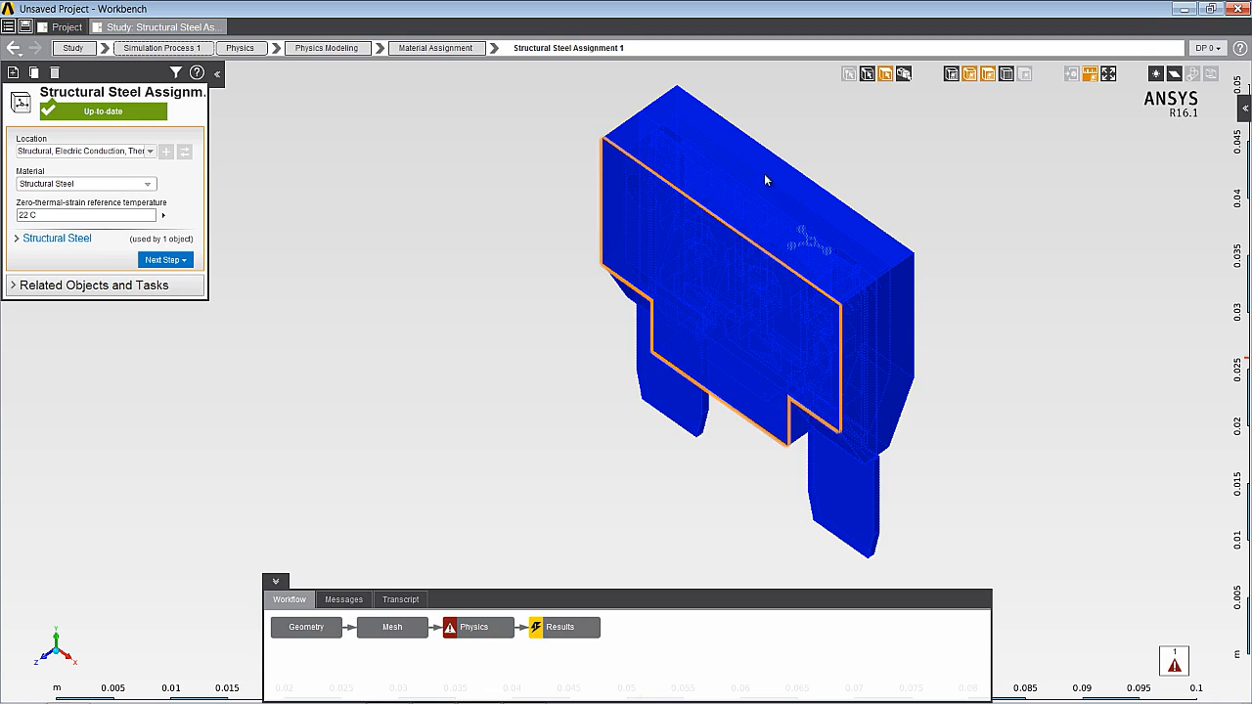
pyautogui.click(904, 75)
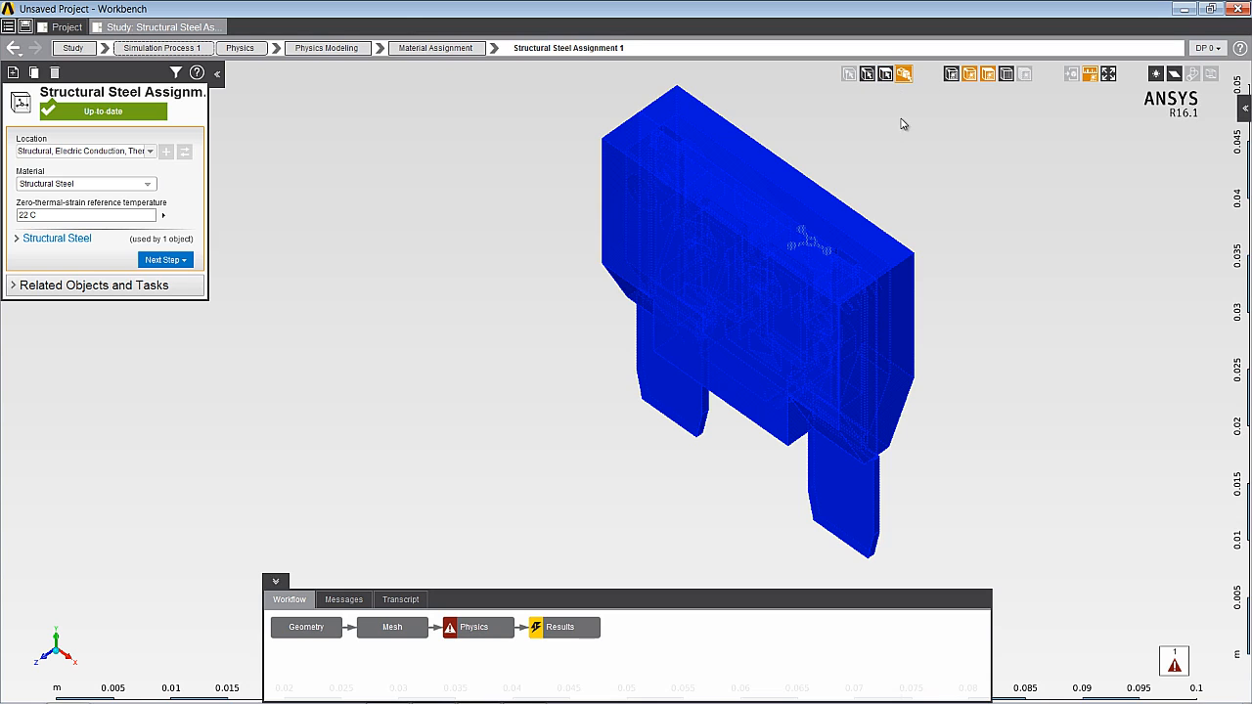
pyautogui.click(852, 497)
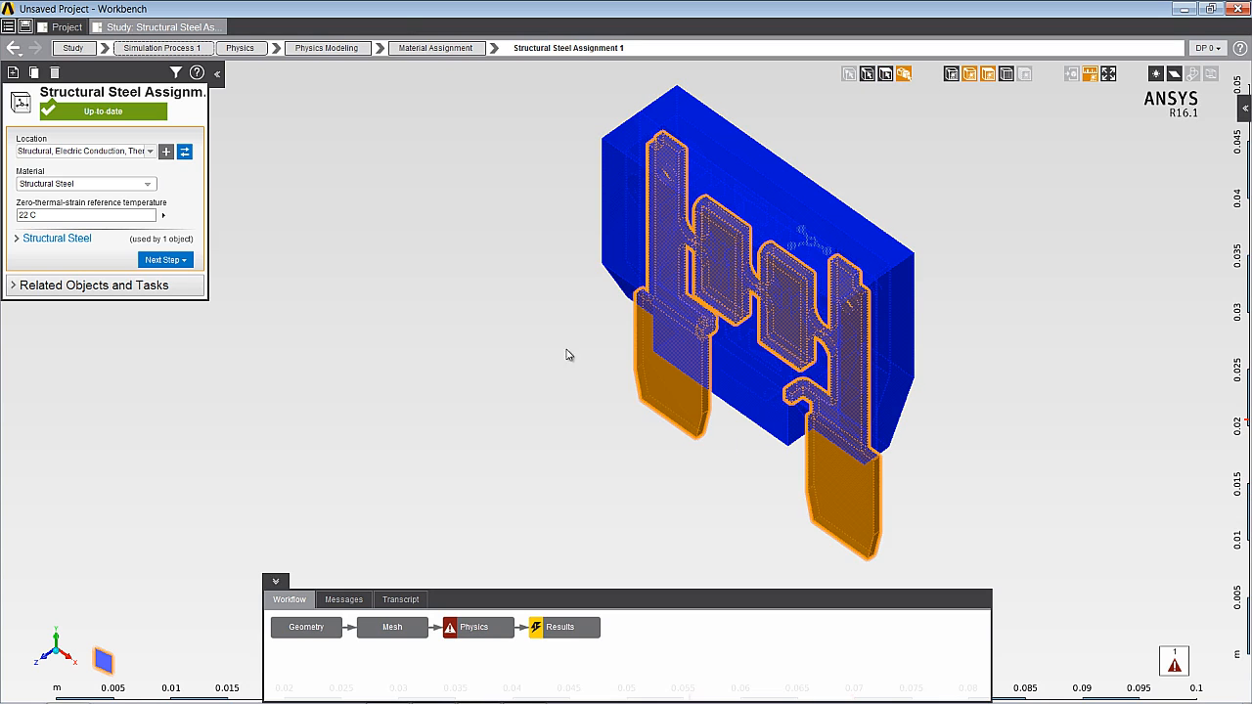
pyautogui.click(184, 151)
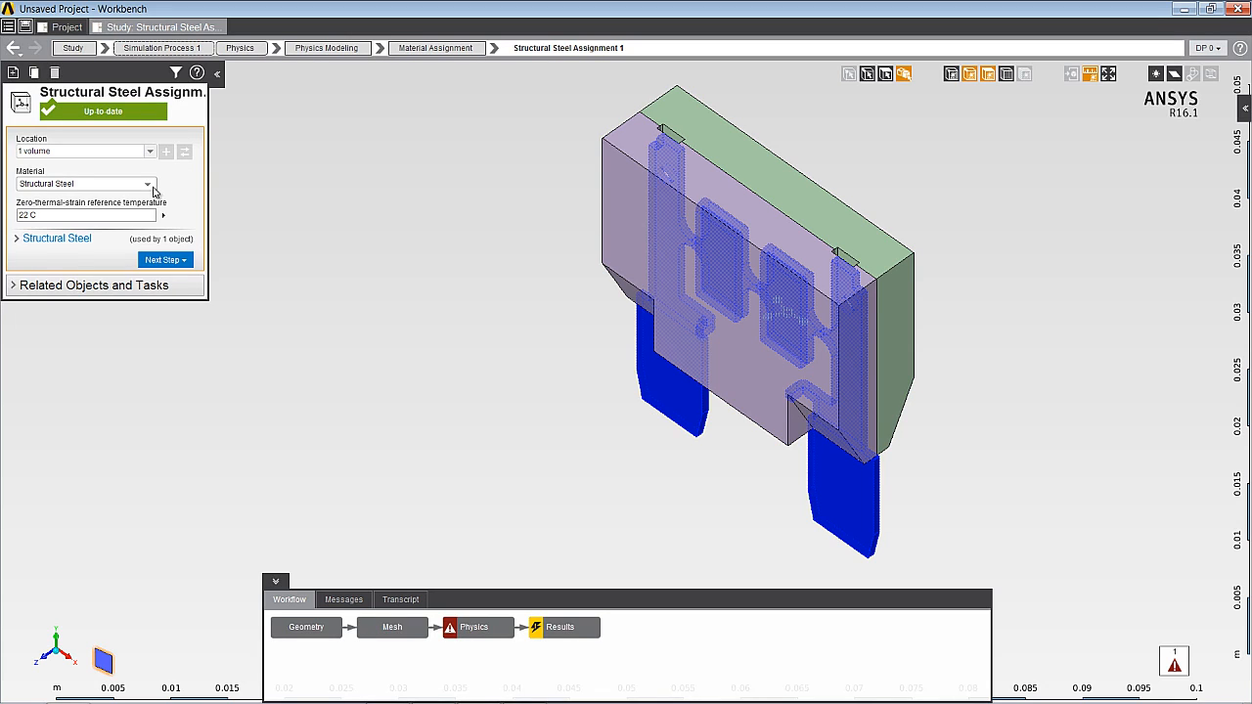
pyautogui.click(154, 191)
pyautogui.click(125, 224)
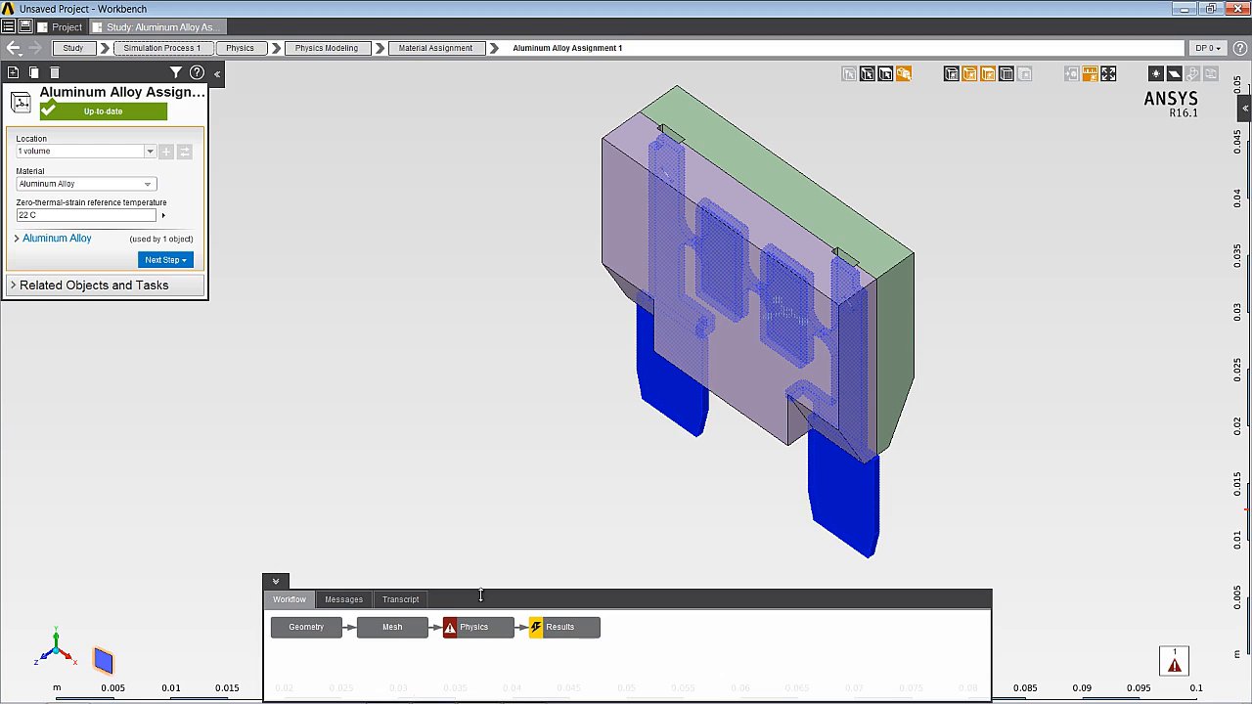
# Step: Add a material assignment for the two fuse housing volumes and set its material to Polyethylene
pyautogui.click(498, 634)
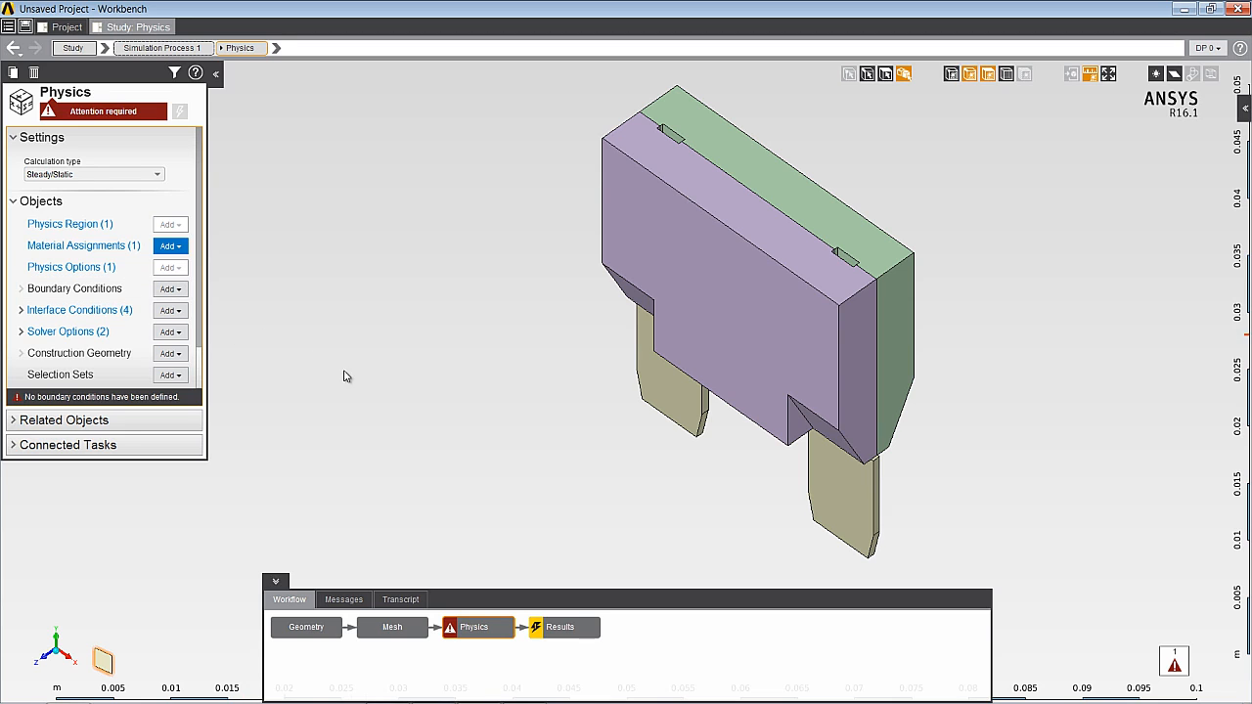
pyautogui.click(867, 252)
pyautogui.keyDown('ctrl'); pyautogui.click(829, 296); pyautogui.keyUp('ctrl')
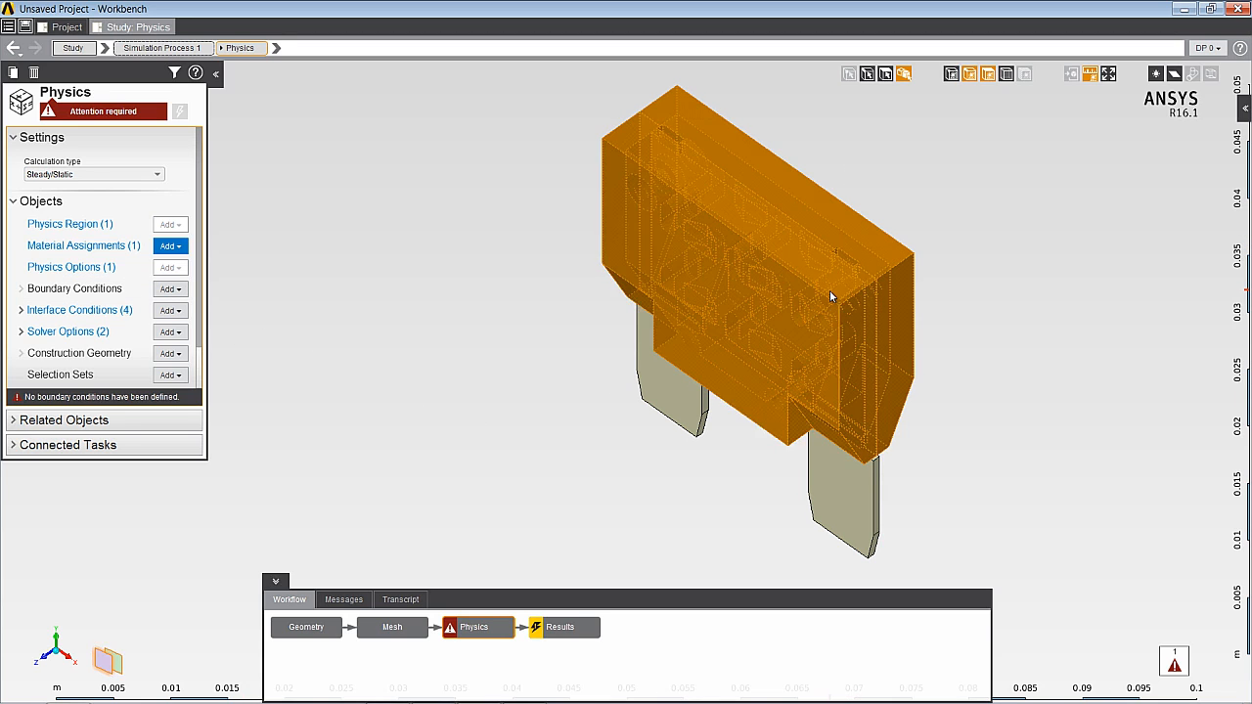
pyautogui.click(182, 248)
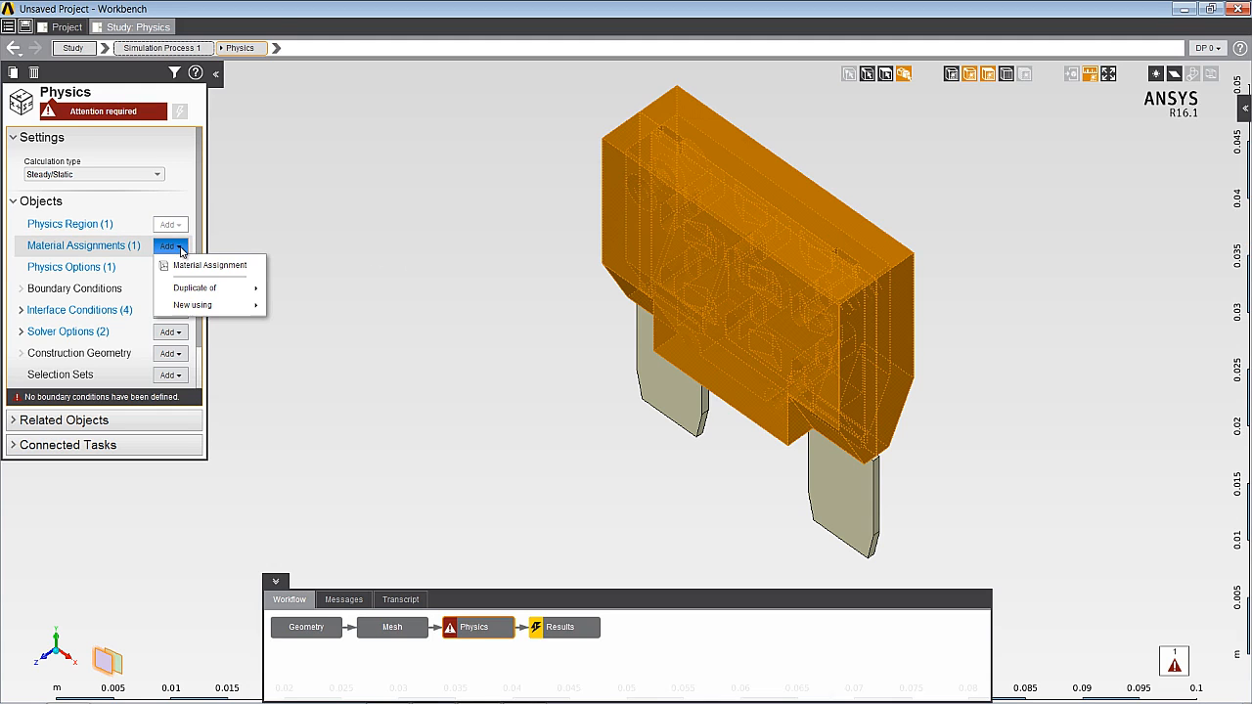
pyautogui.click(187, 266)
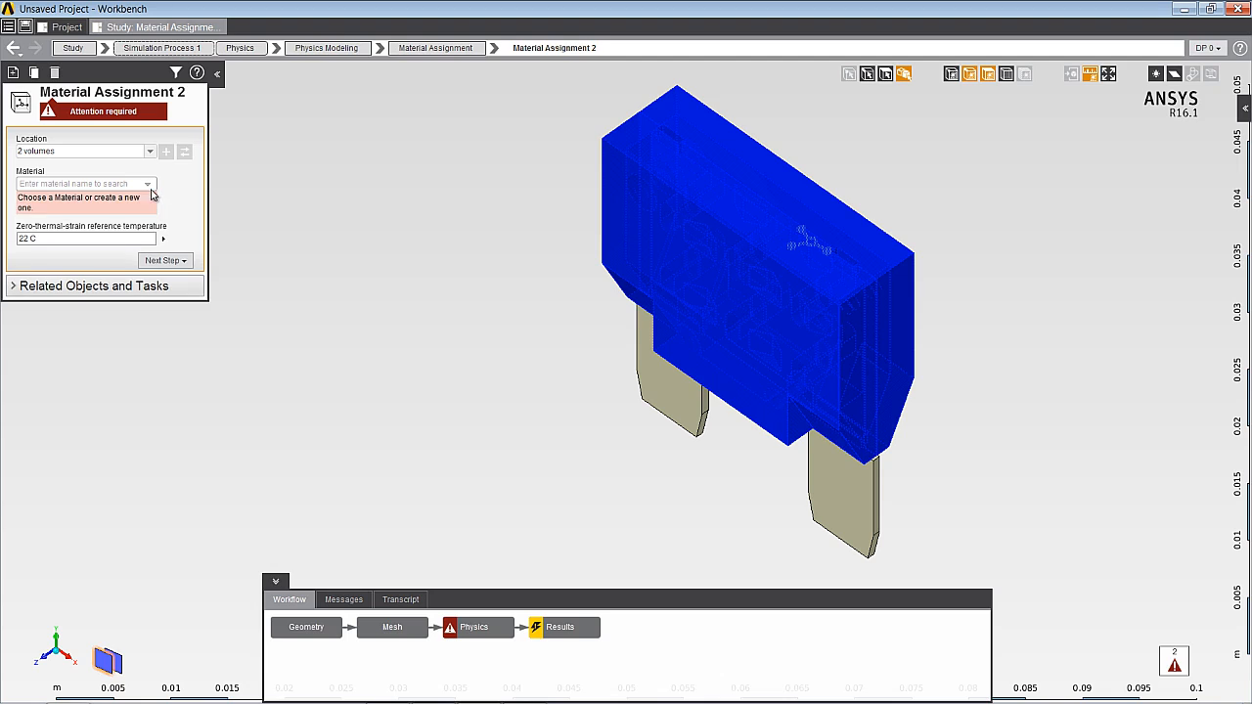
pyautogui.click(130, 183)
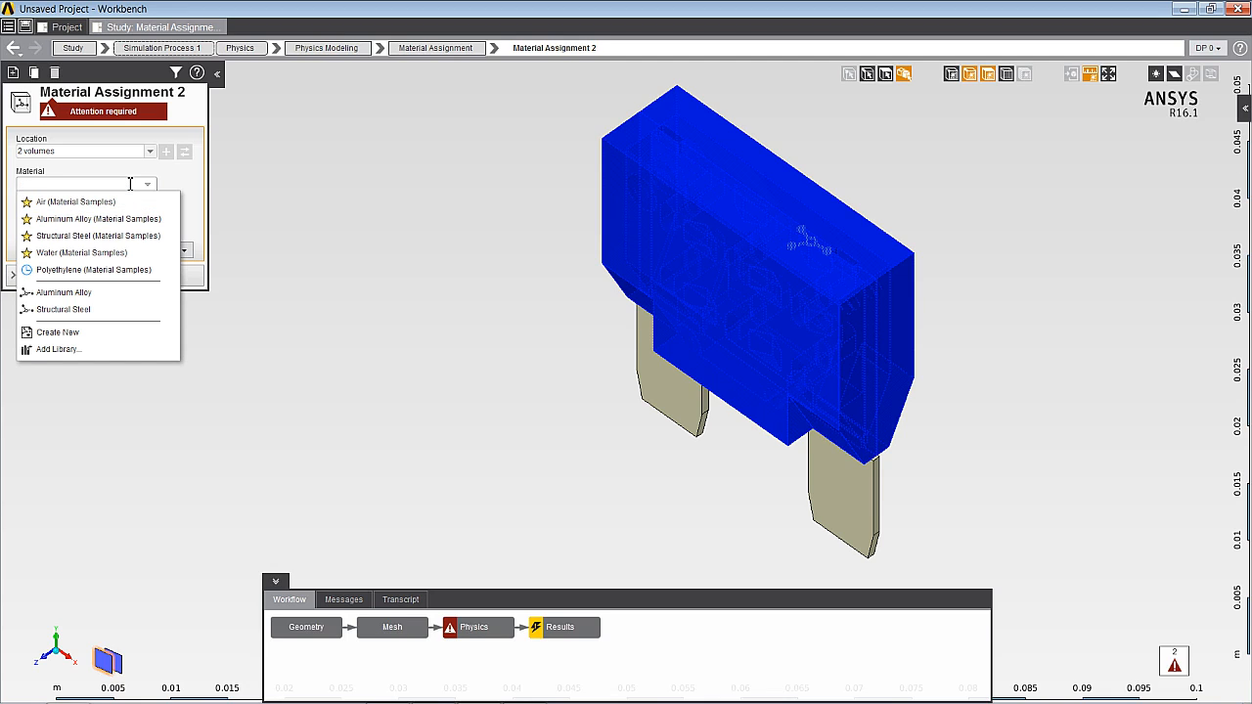
pyautogui.write('poly')
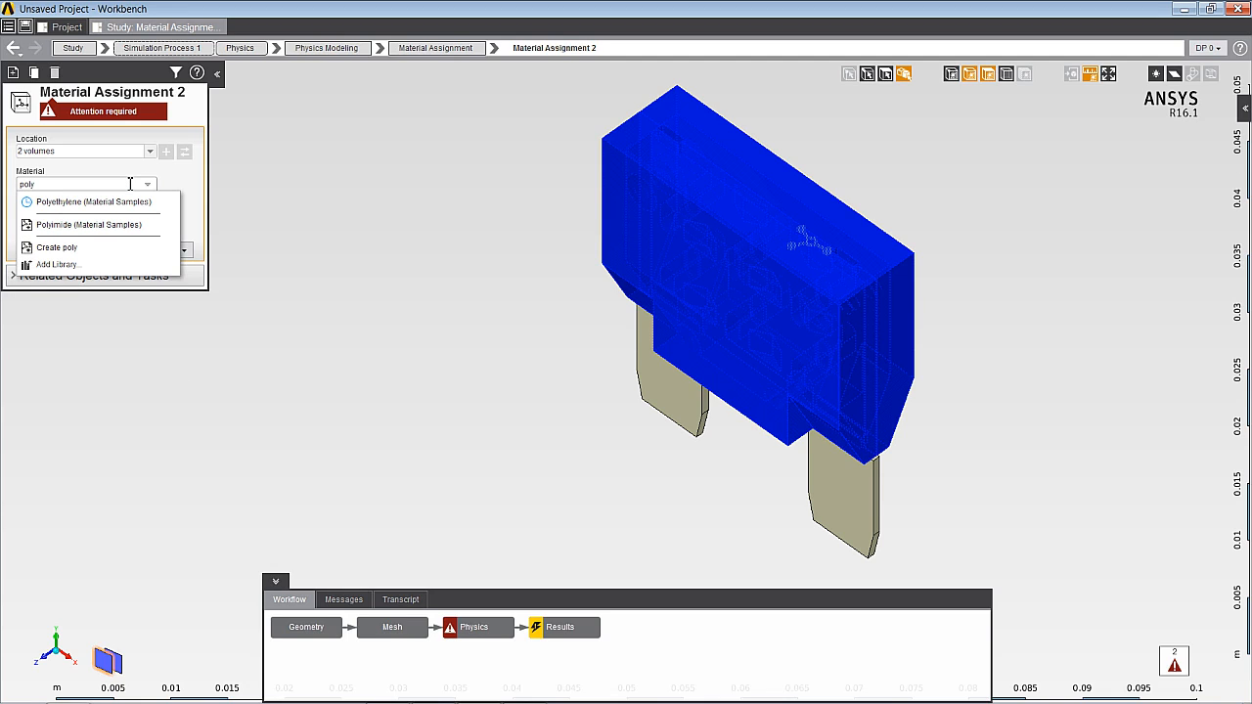
pyautogui.click(102, 203)
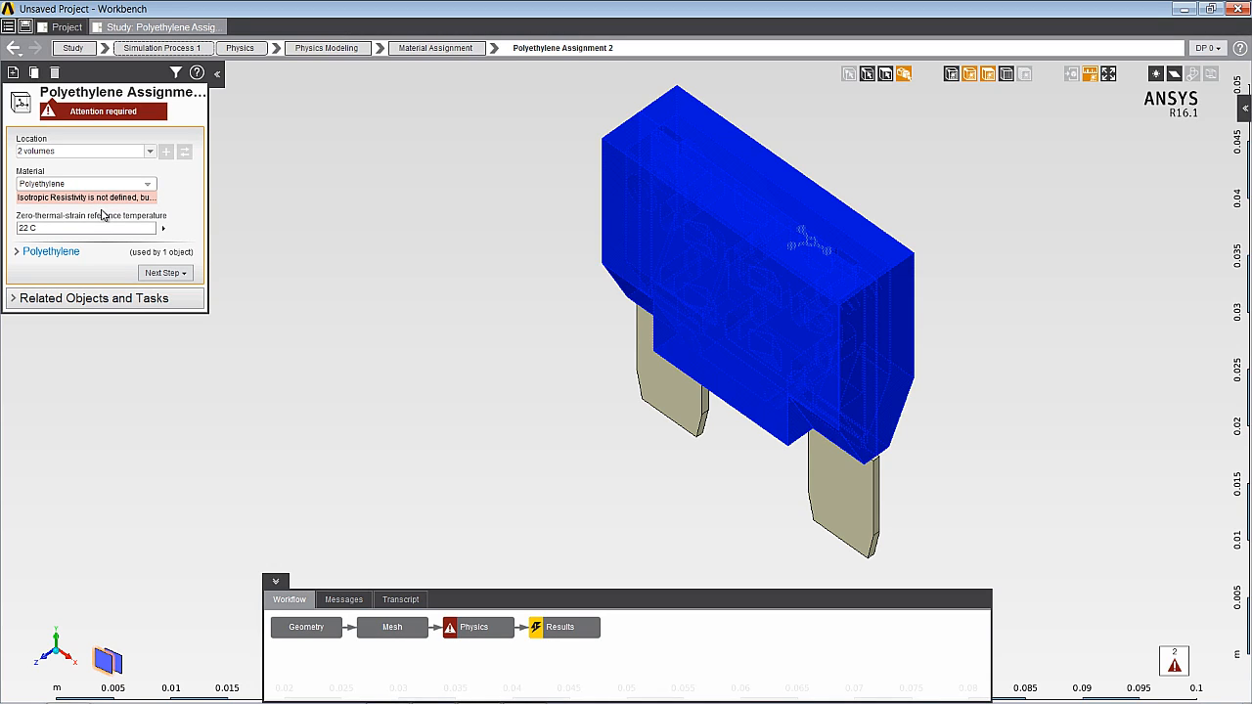
# Step: Add isotropic resistivity to the Polyethylene material data and set it to 1e10 ohm m
pyautogui.moveTo(44, 202)
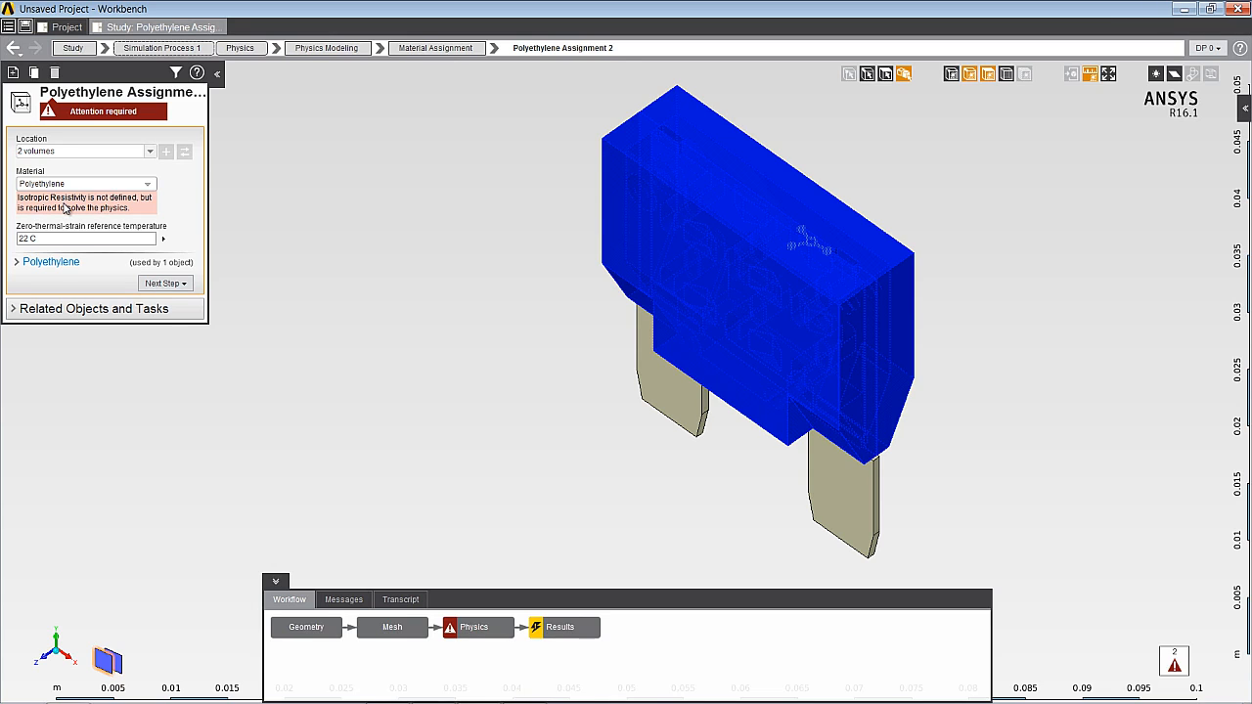
pyautogui.click(65, 255)
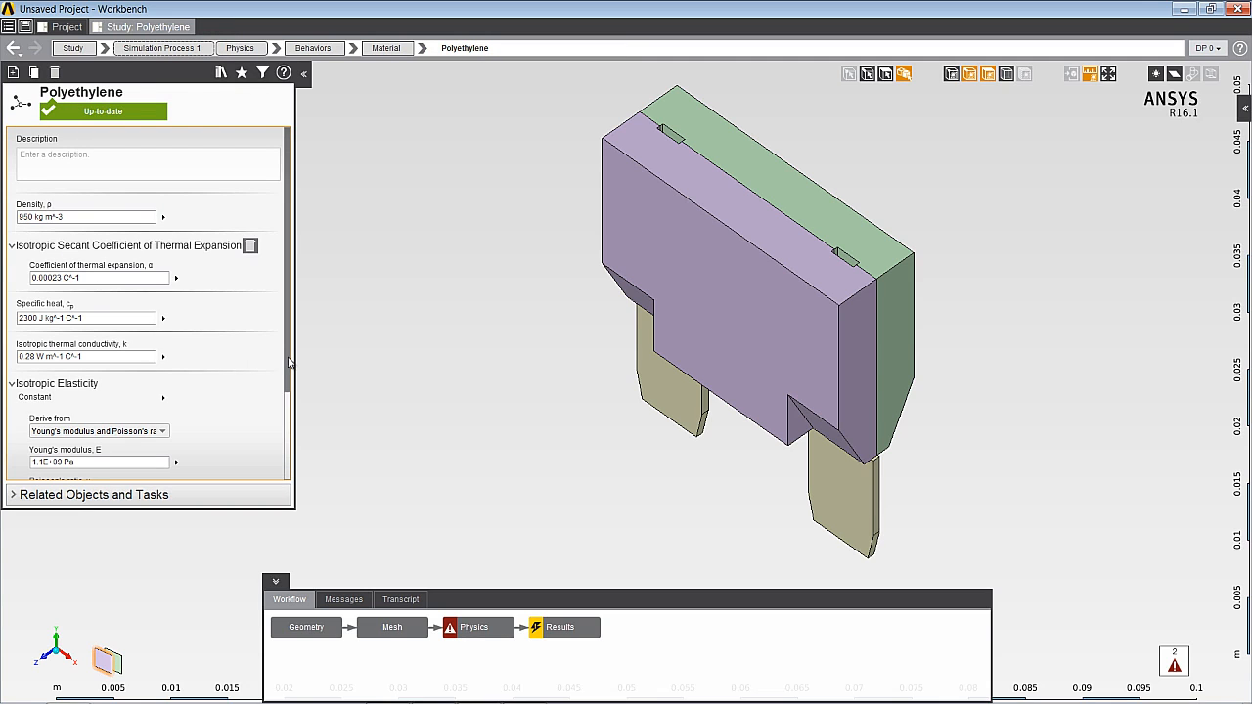
pyautogui.scroll(-3, 291, 383)
pyautogui.click(262, 469)
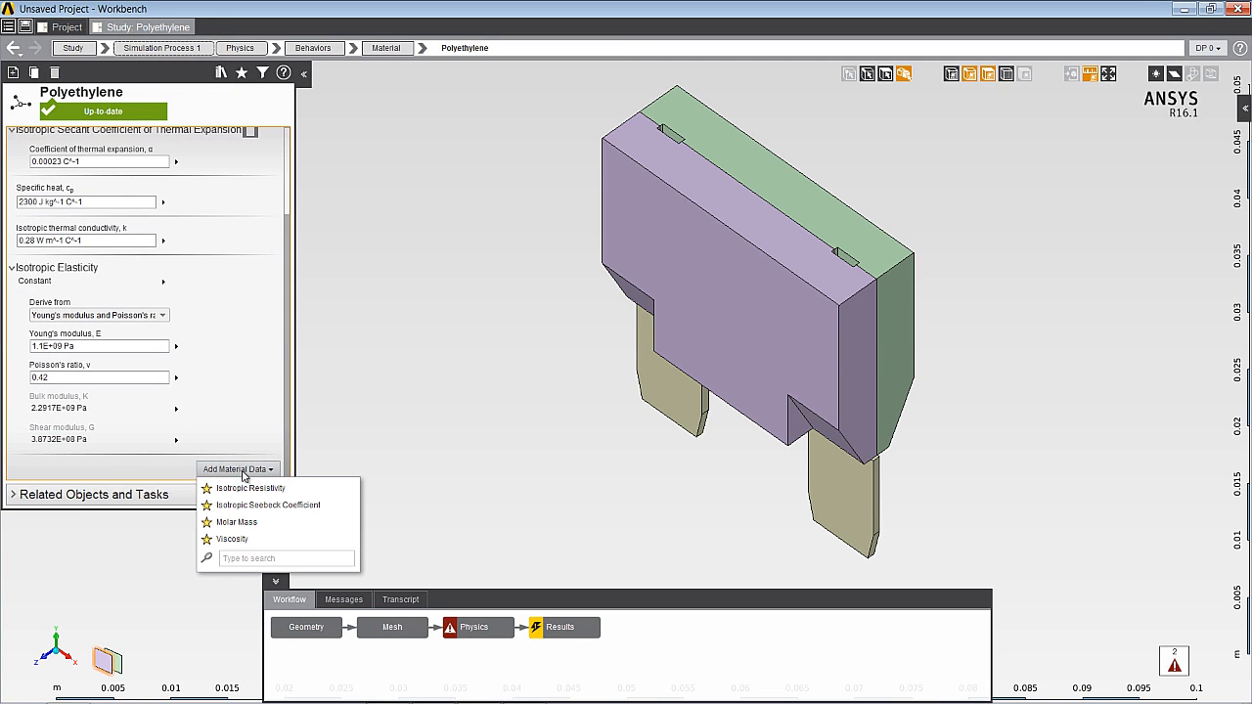
pyautogui.click(244, 496)
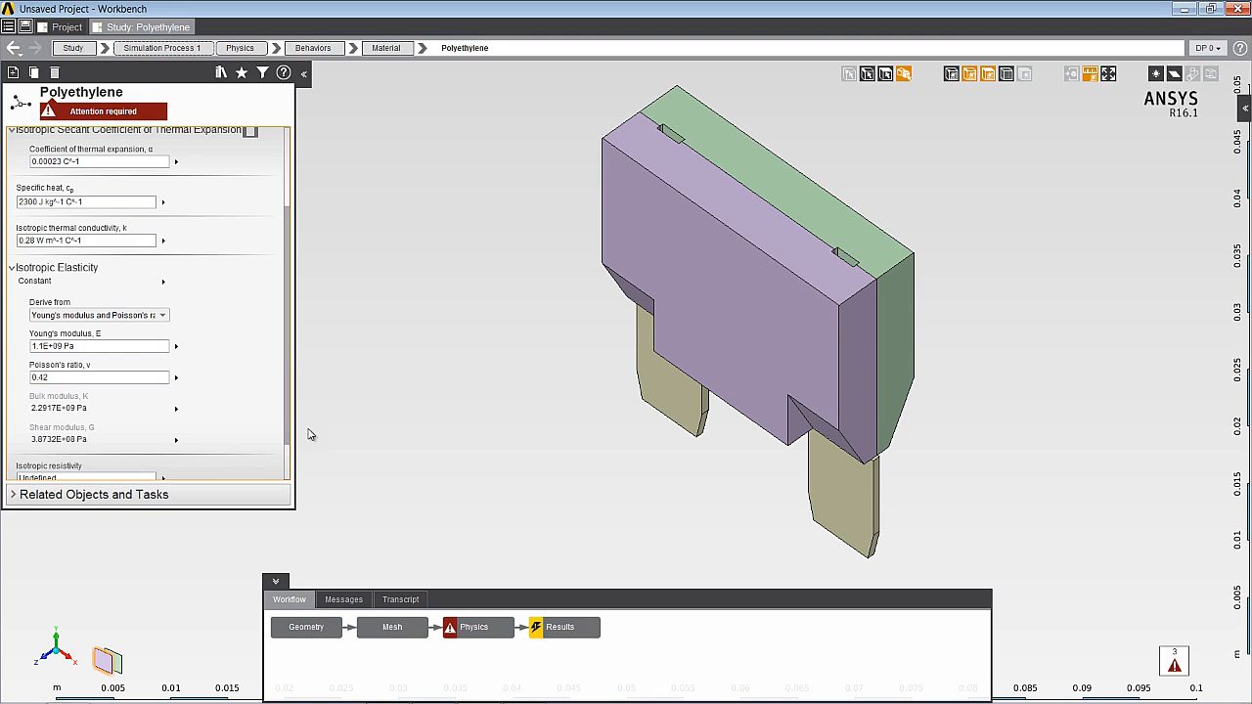
pyautogui.scroll(-2, 287, 439)
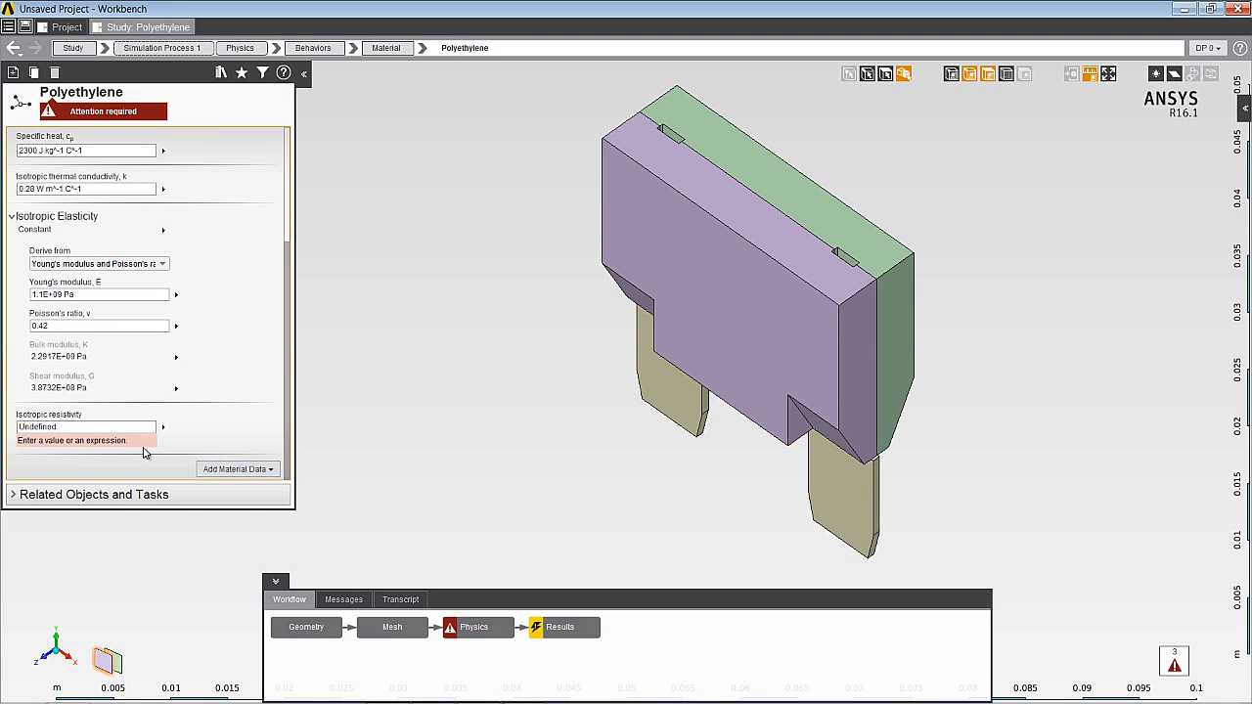
pyautogui.click(137, 429)
pyautogui.write('1e10')
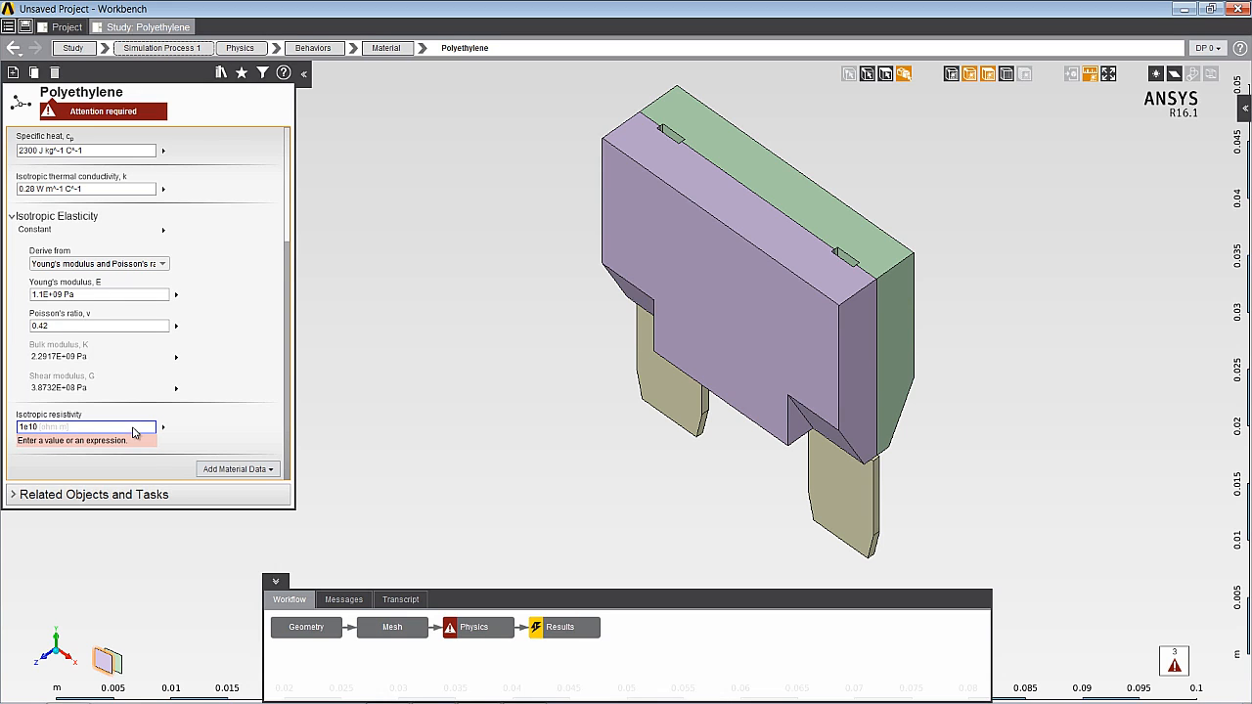
pyautogui.press('Return')
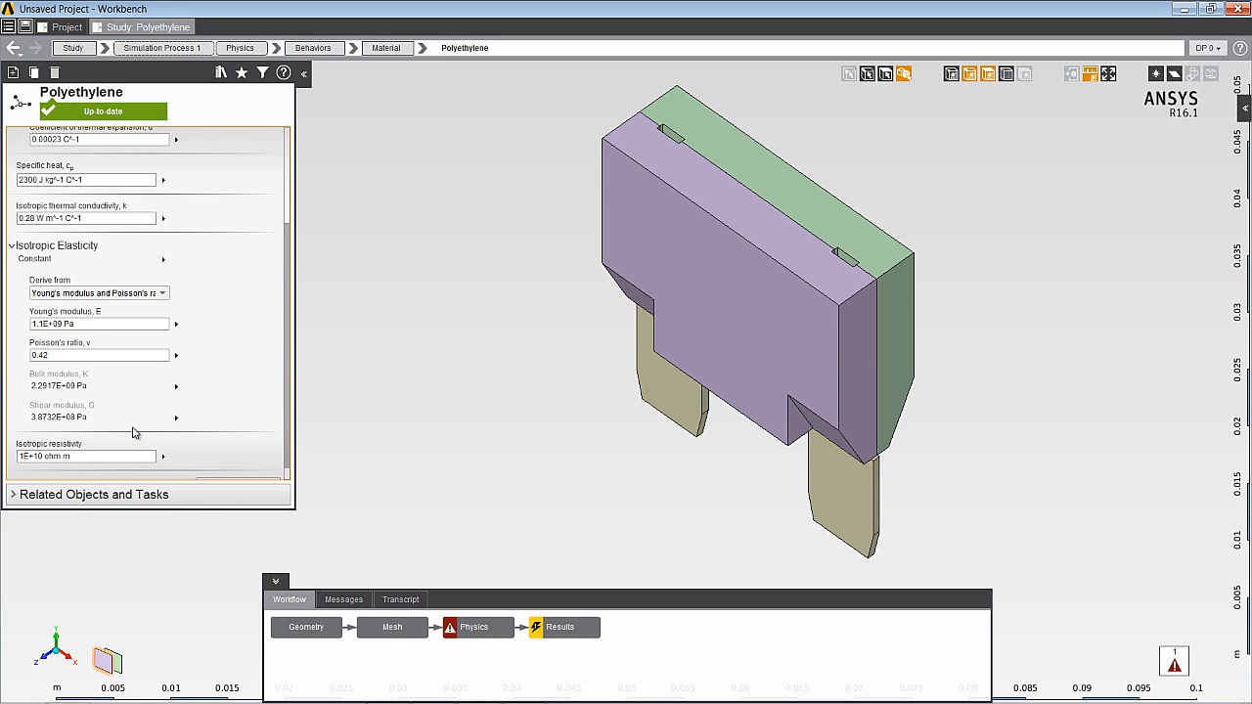
# Step: Add a Current boundary condition of 30 A on the bottom end face of the left fuse blade
pyautogui.click(468, 632)
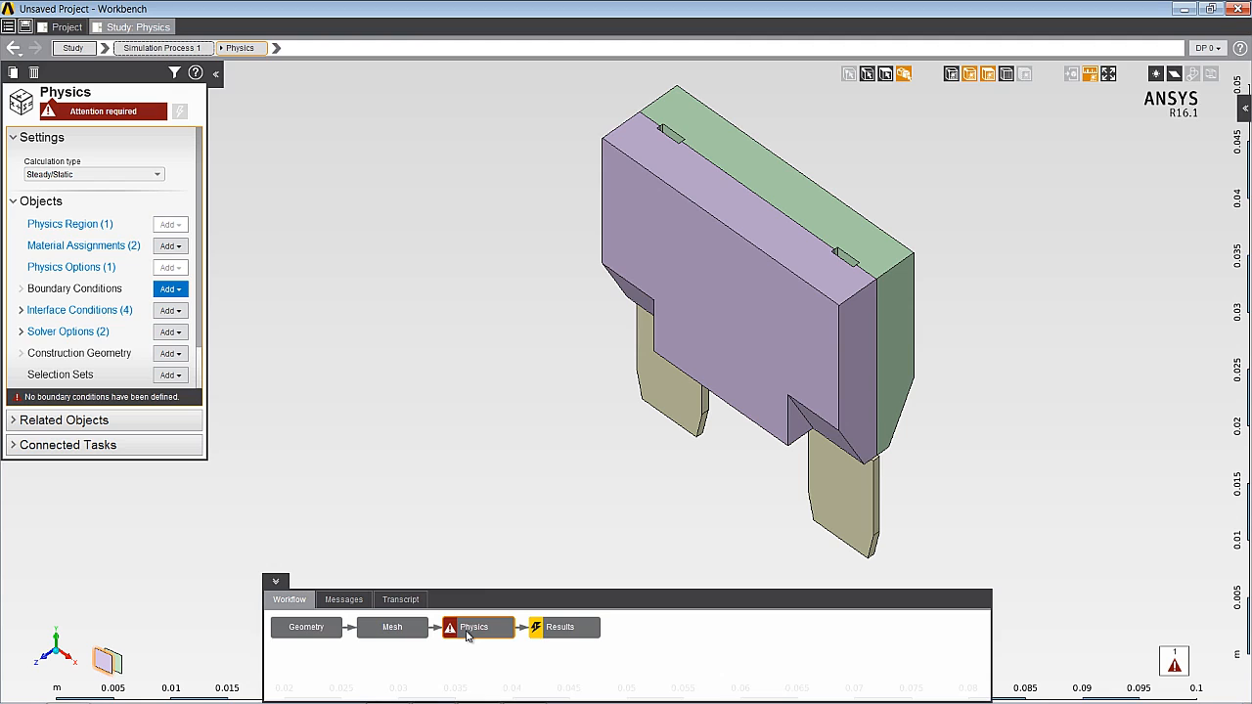
pyautogui.scroll(-1, 159, 311)
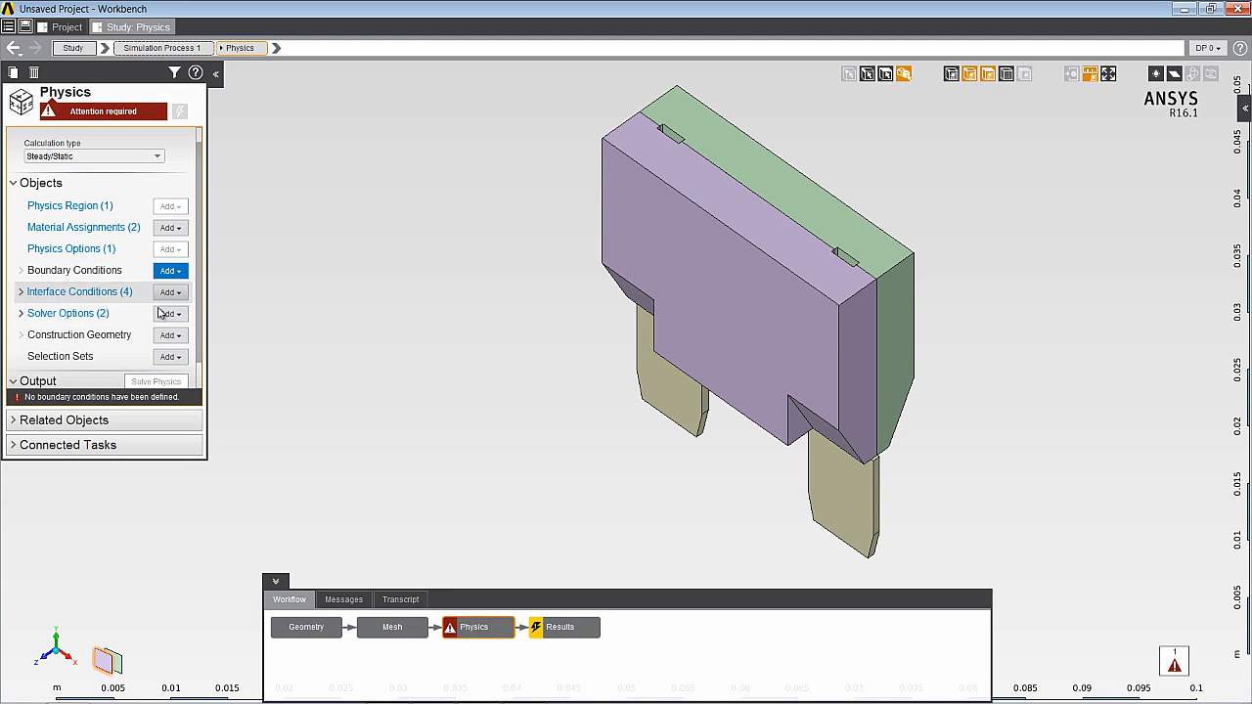
pyautogui.click(168, 271)
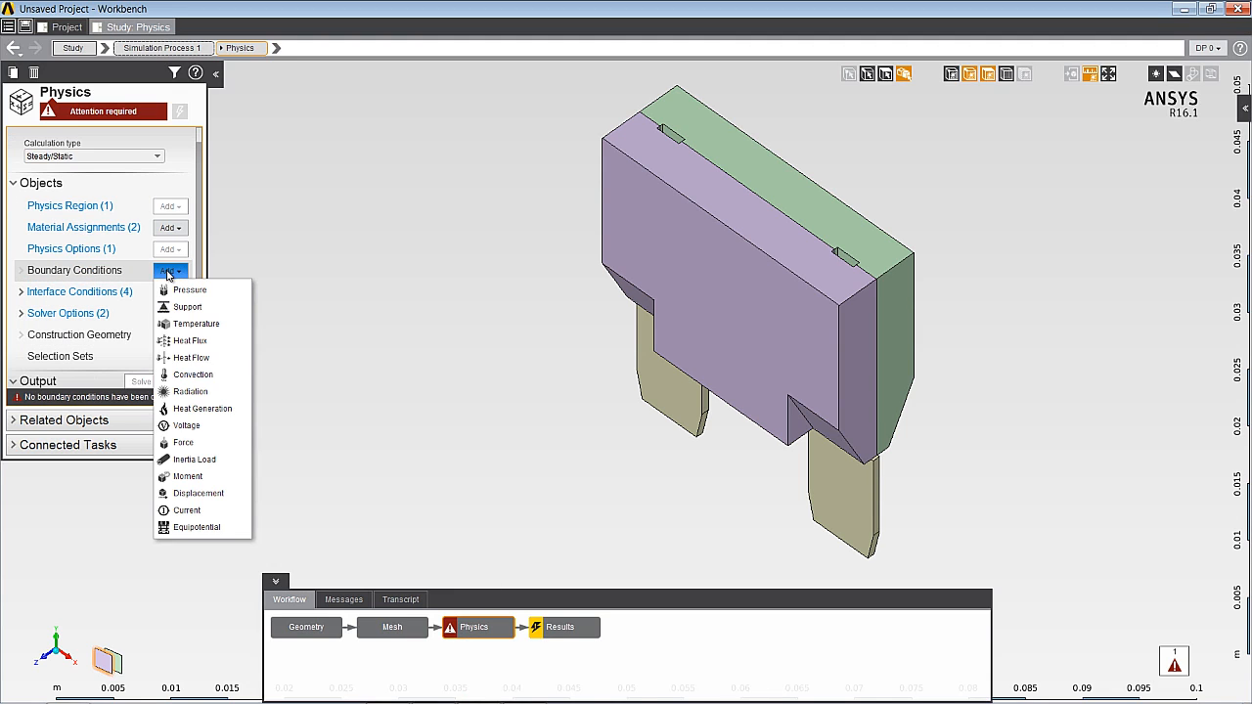
pyautogui.click(187, 510)
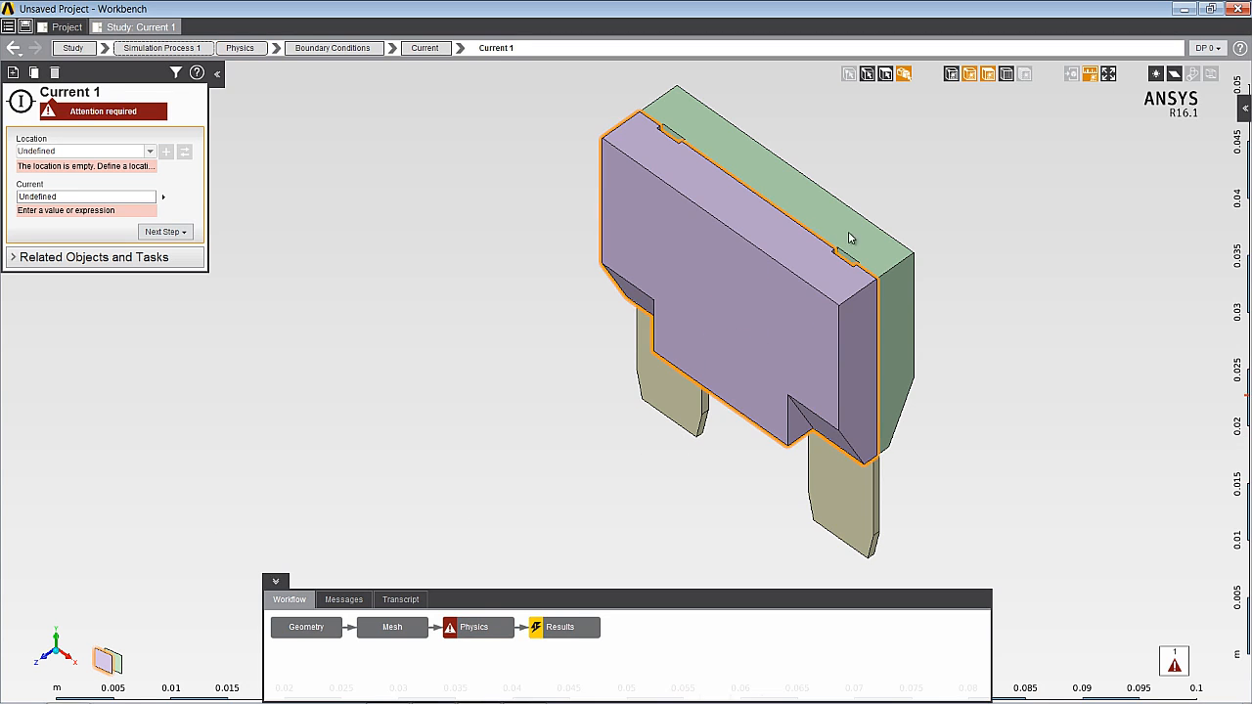
pyautogui.click(886, 76)
pyautogui.moveTo(640, 466); pyautogui.dragTo(805, 212, button='middle')
pyautogui.moveTo(648, 452); pyautogui.dragTo(673, 396, button='middle')
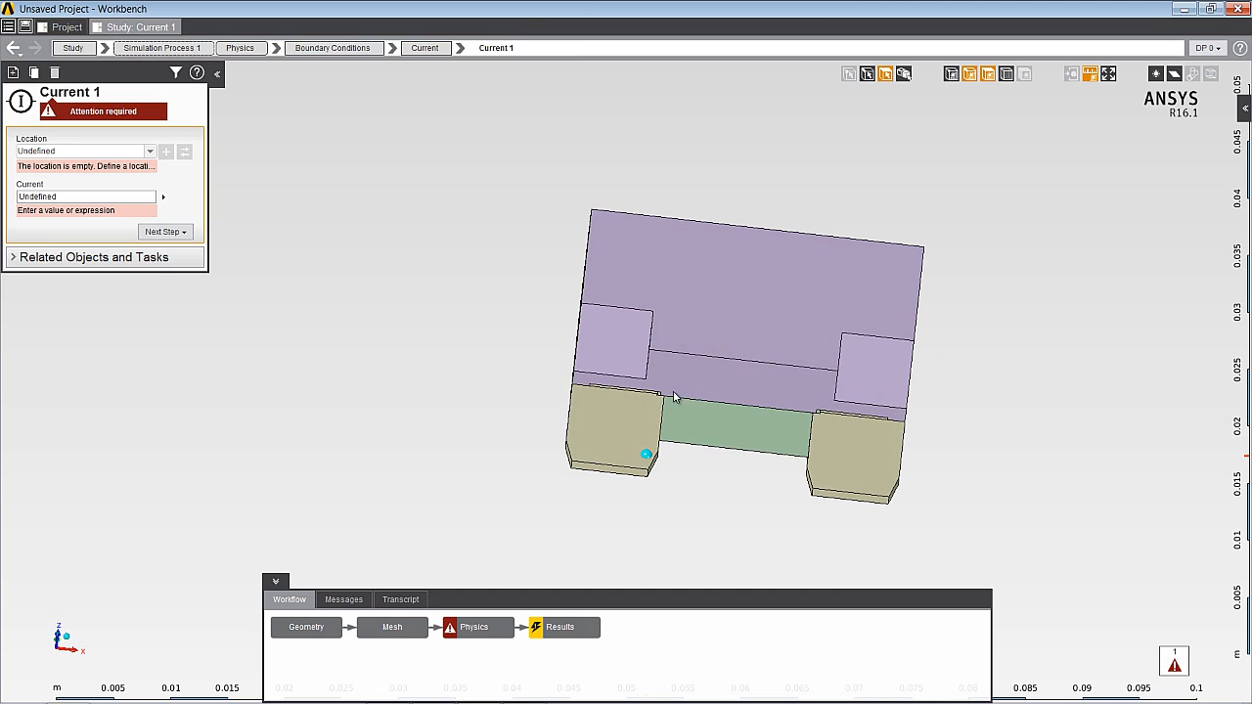
pyautogui.click(618, 476)
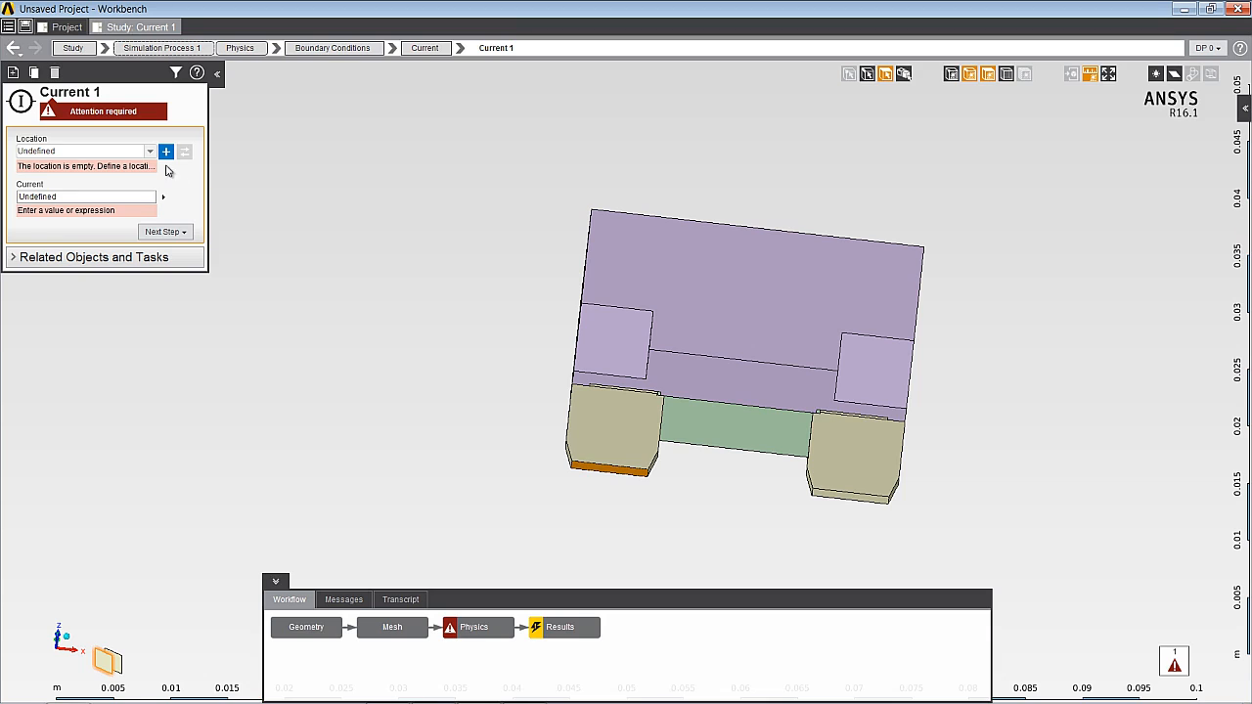
pyautogui.click(166, 153)
pyautogui.click(130, 184)
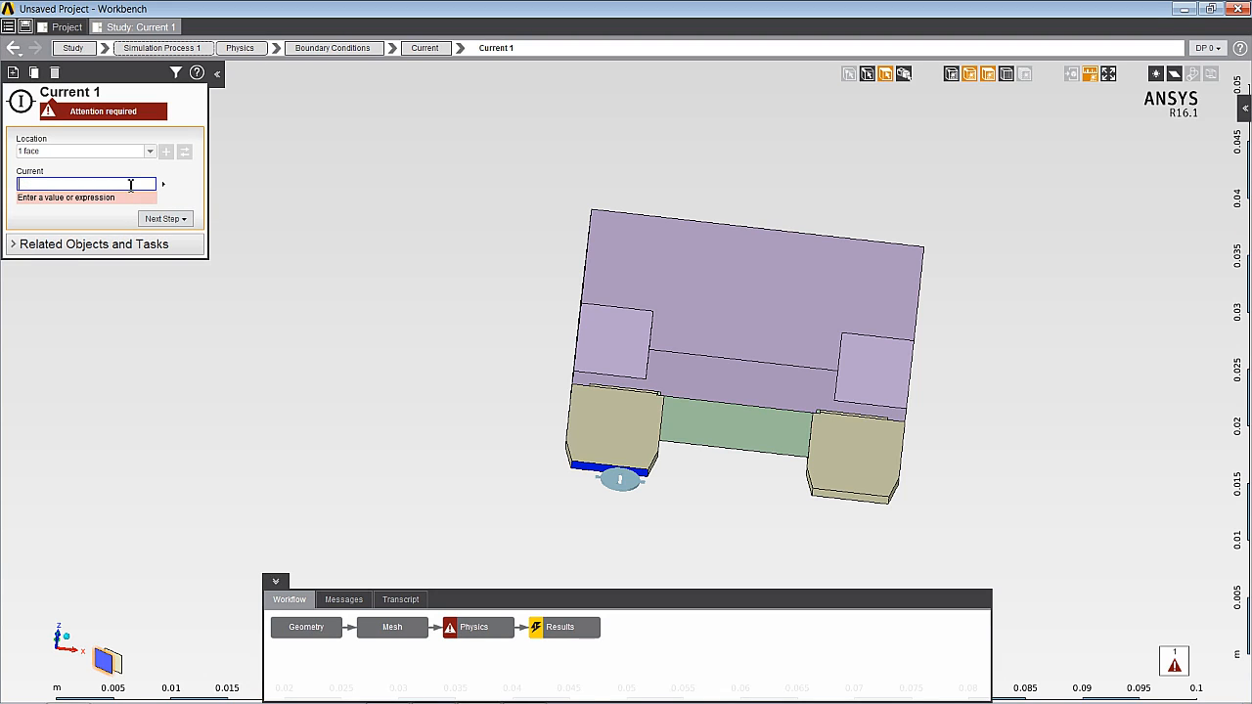
pyautogui.write('30')
pyautogui.press('Return')
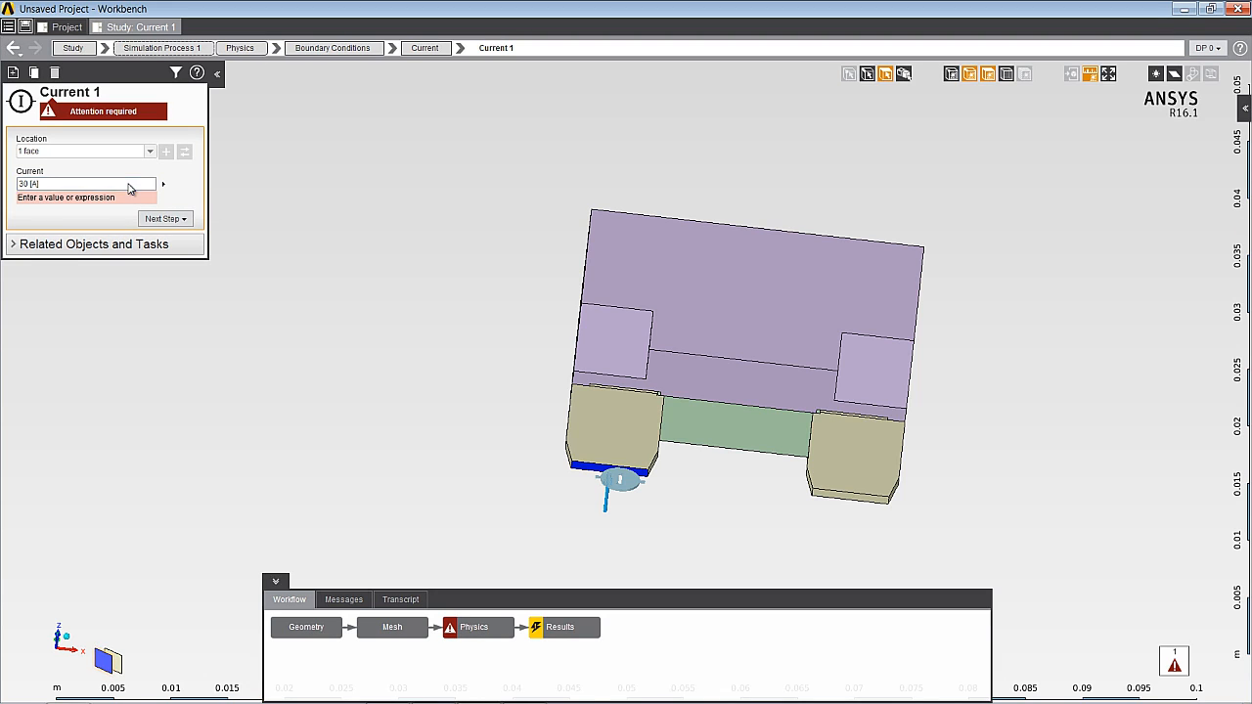
# Step: Add a Voltage boundary condition of 0 V on the bottom end face of the right fuse blade
pyautogui.click(510, 638)
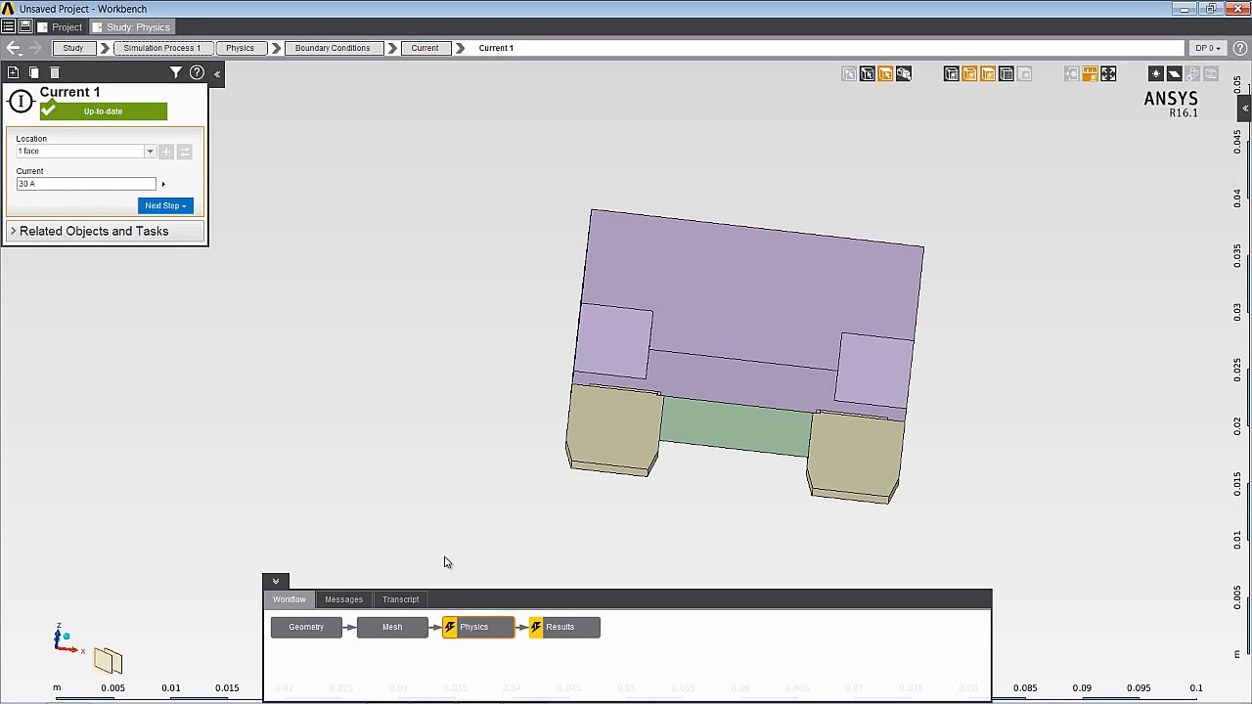
pyautogui.click(170, 290)
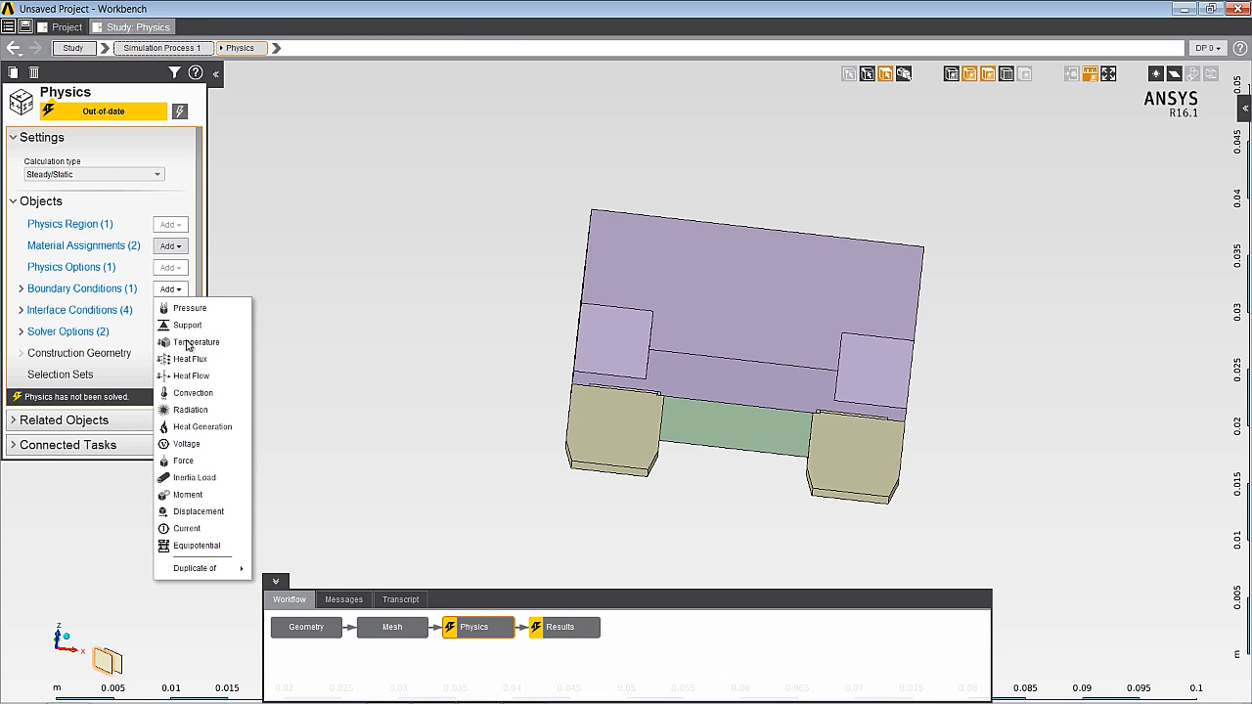
pyautogui.click(198, 445)
pyautogui.click(845, 501)
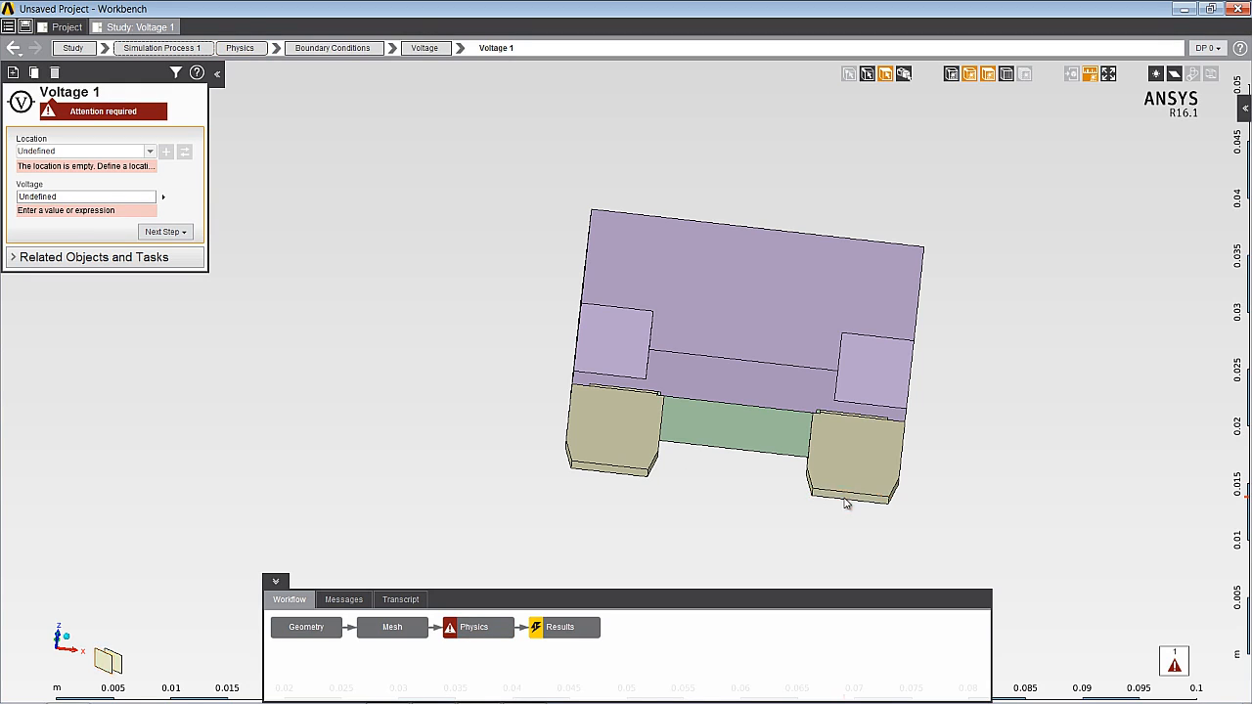
pyautogui.click(165, 151)
pyautogui.click(133, 186)
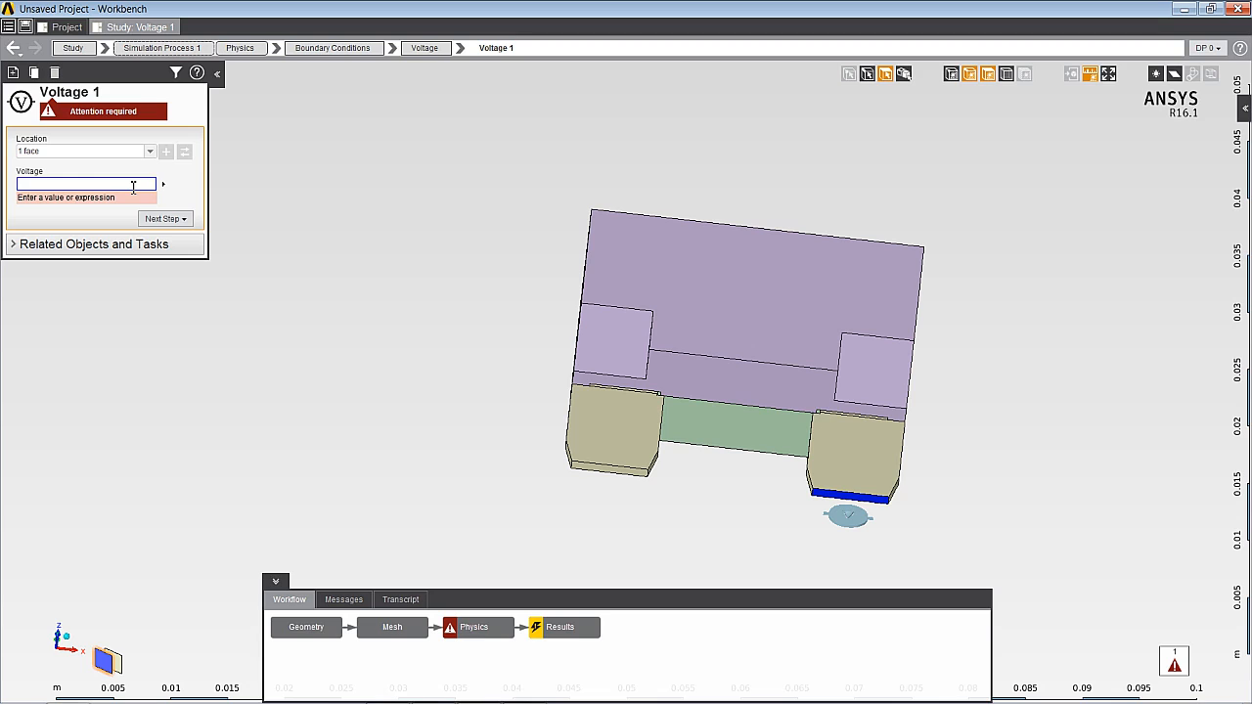
pyautogui.write('0')
pyautogui.press('Return')
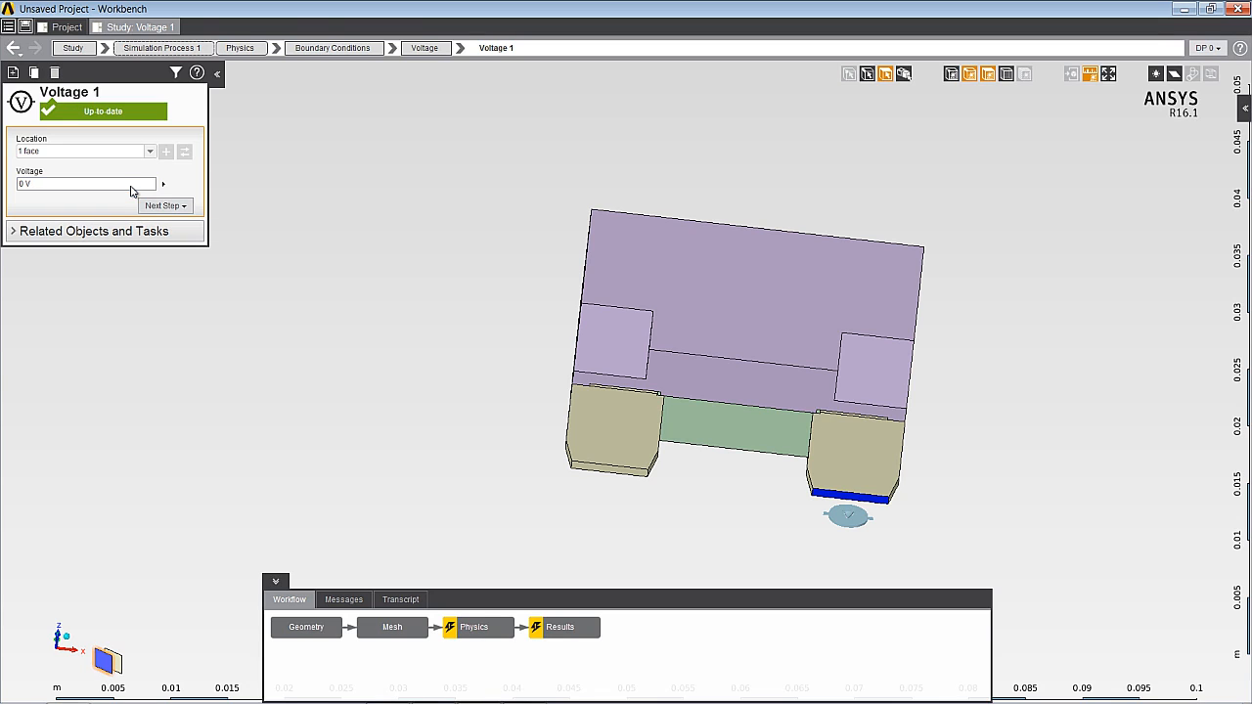
# Step: Add a Temperature boundary condition of 30 C on the bottom end faces of both fuse blades
pyautogui.click(494, 632)
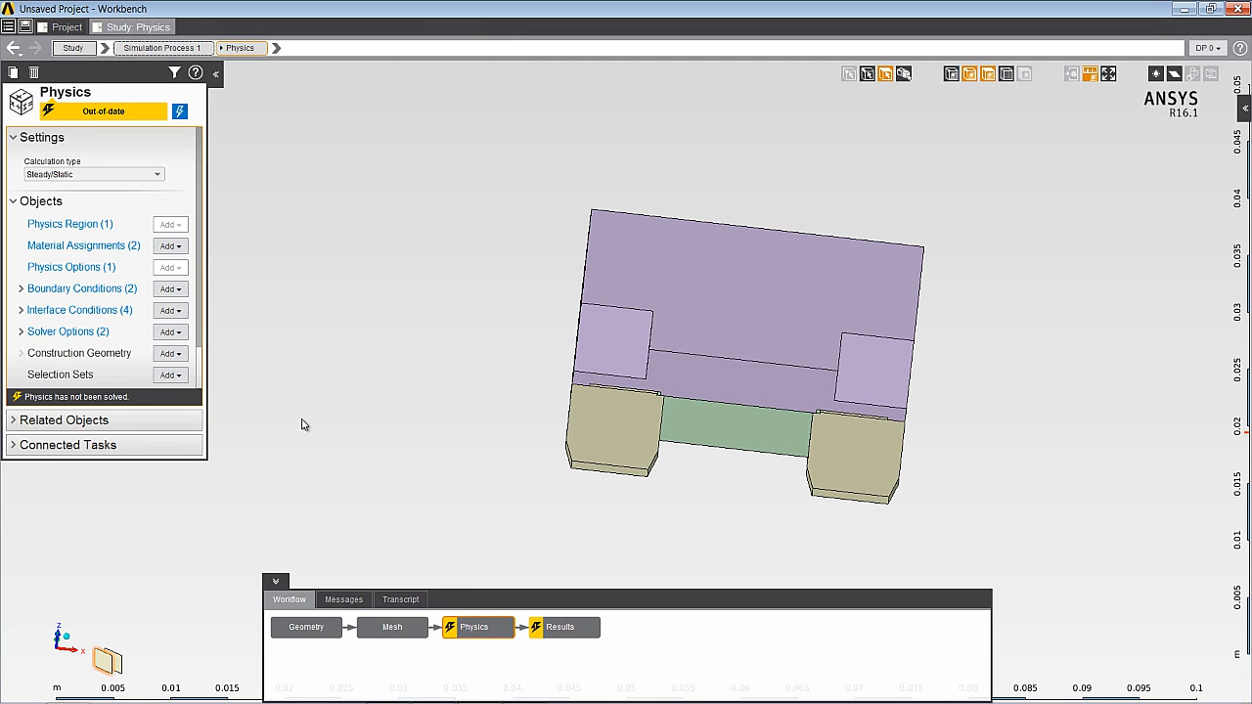
pyautogui.click(169, 289)
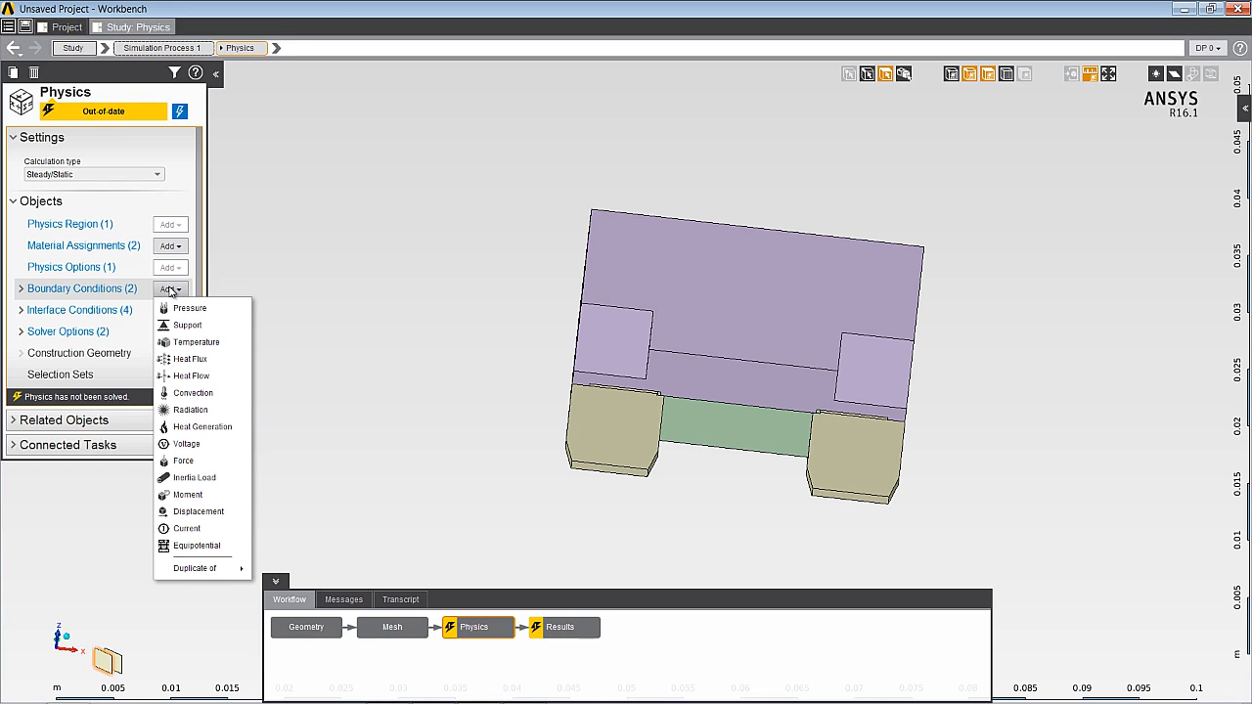
pyautogui.click(193, 342)
pyautogui.click(641, 471)
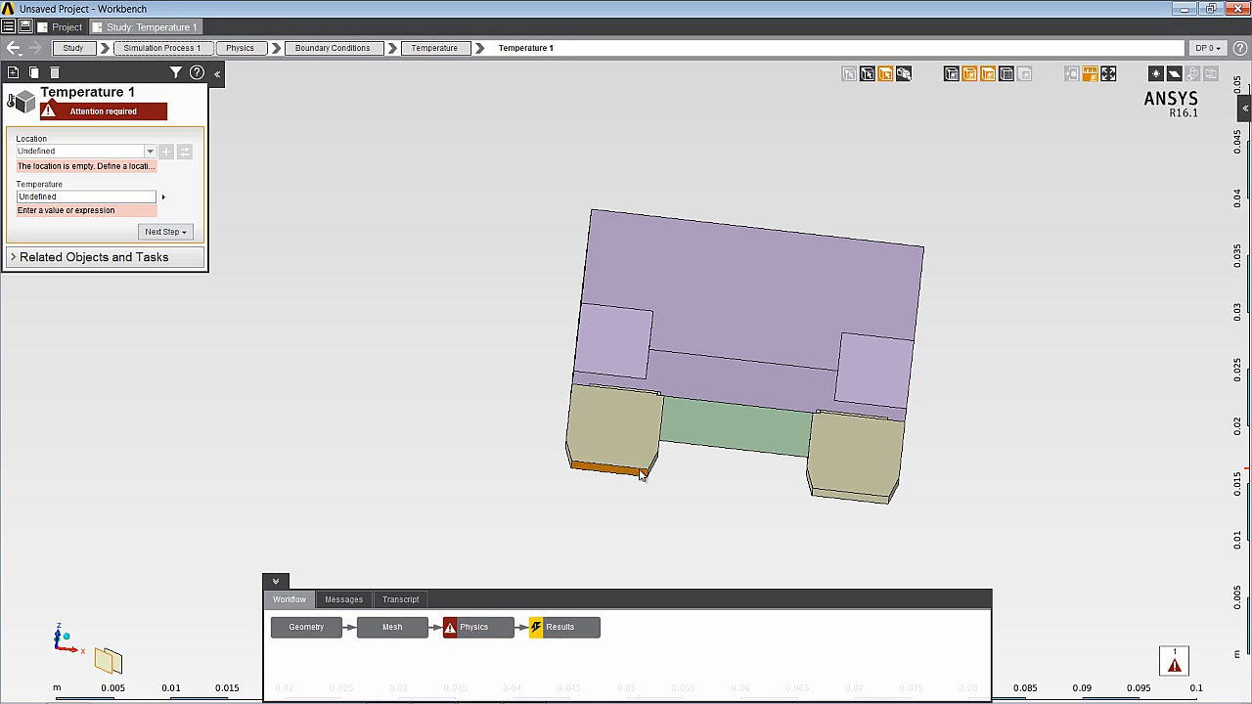
pyautogui.keyDown('ctrl'); pyautogui.click(839, 500); pyautogui.keyUp('ctrl')
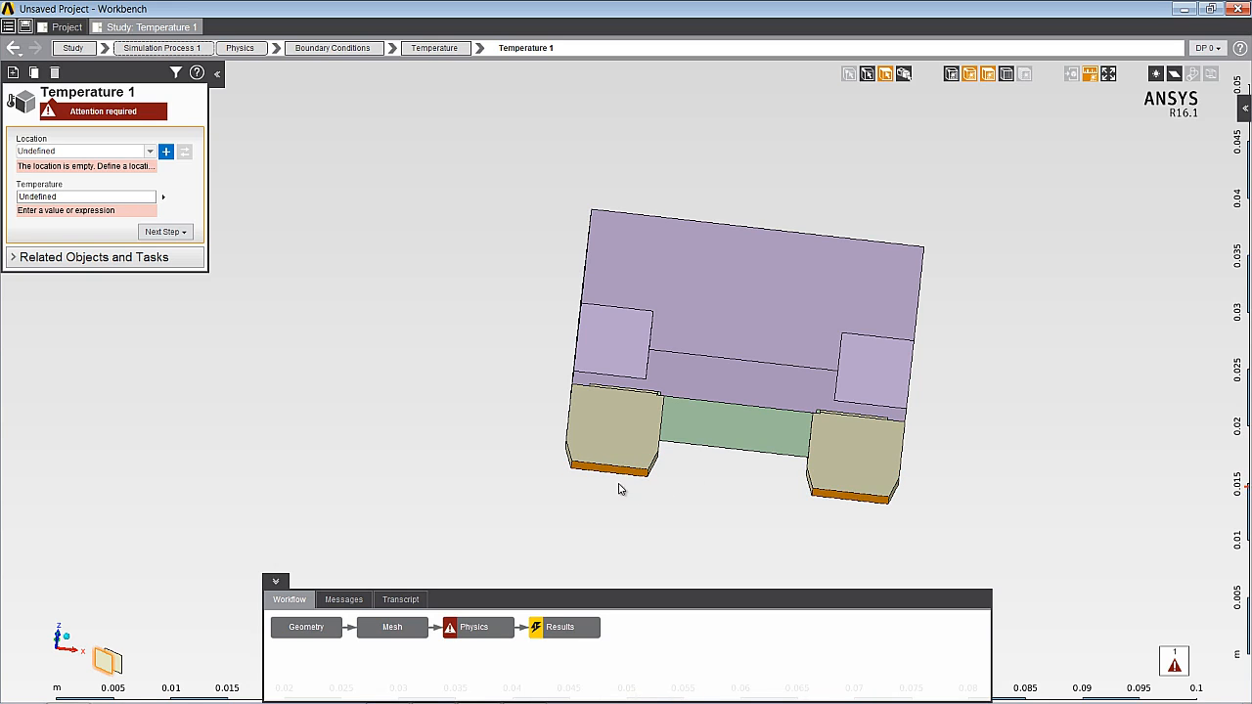
pyautogui.click(167, 152)
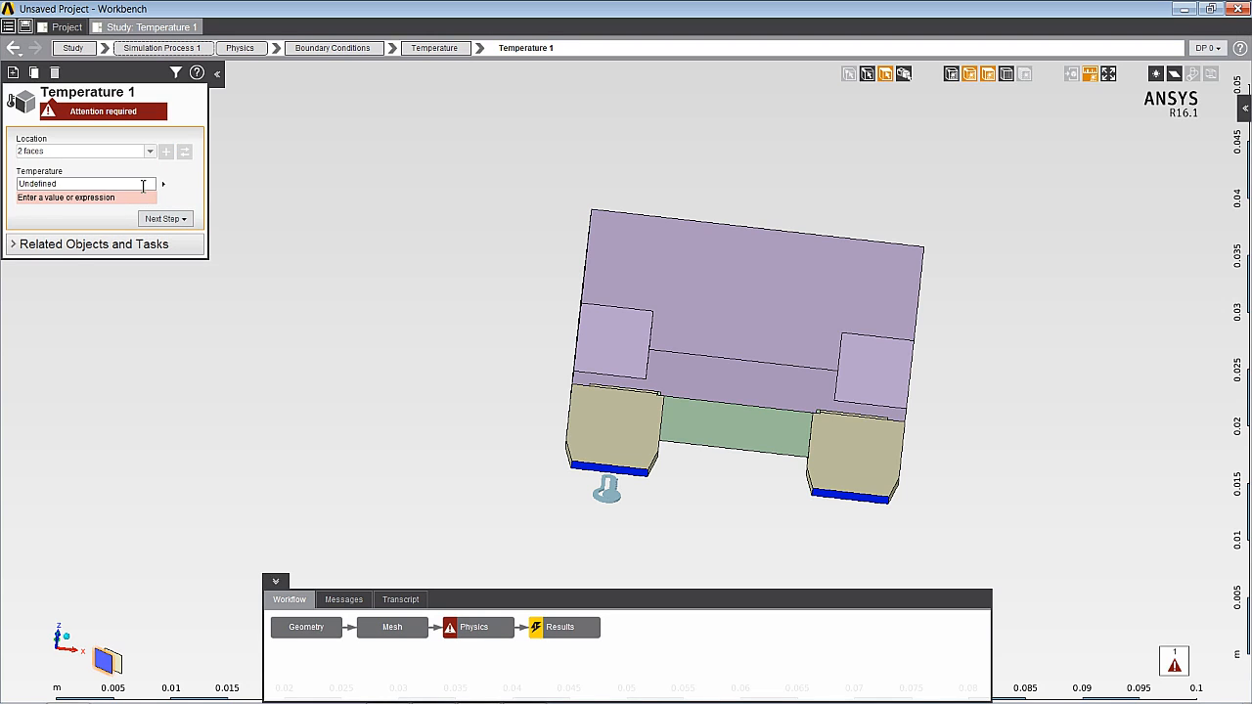
pyautogui.click(143, 182)
pyautogui.write('30 C')
pyautogui.press('Return')
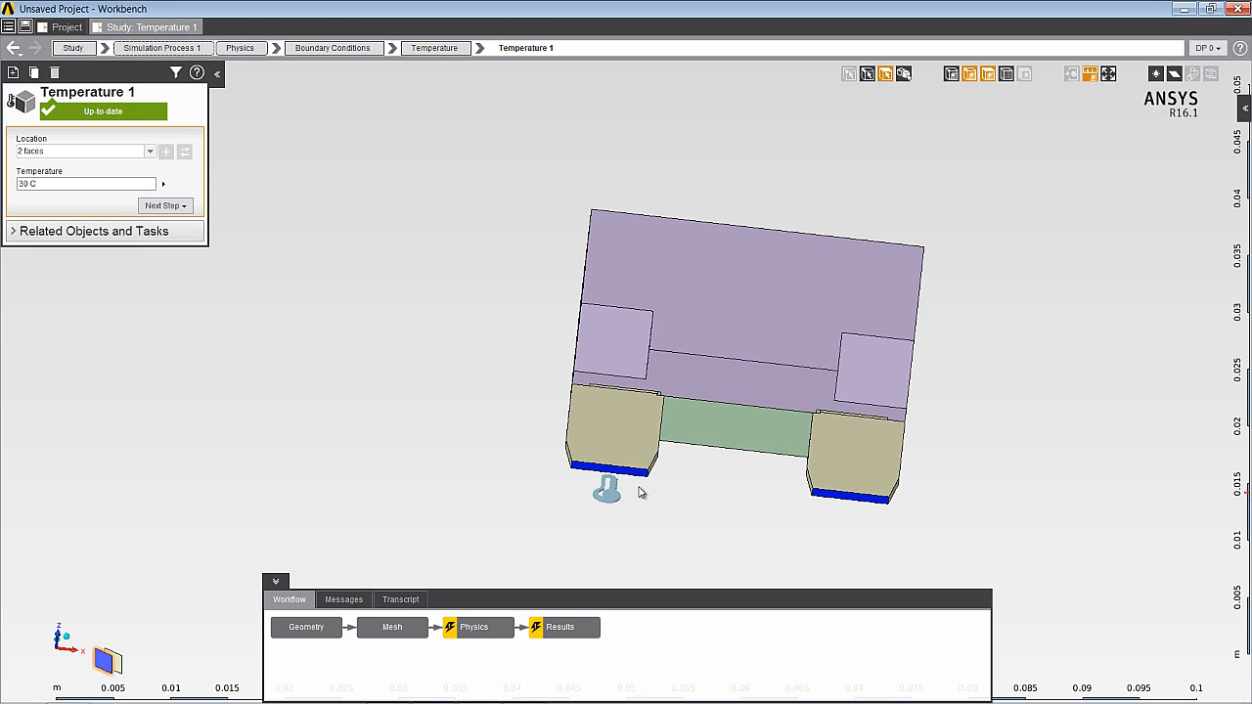
# Step: Add a Support boundary condition with all translations fixed on the bottom end faces of both fuse blades
pyautogui.click(497, 626)
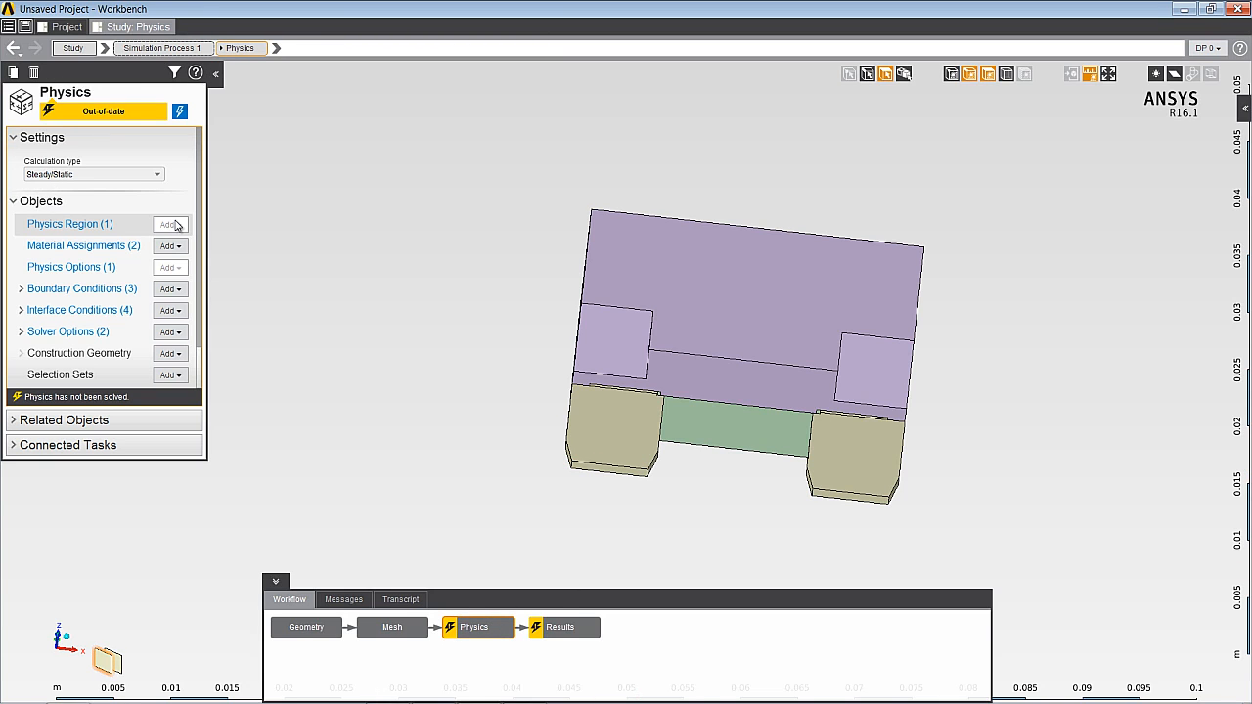
pyautogui.click(169, 289)
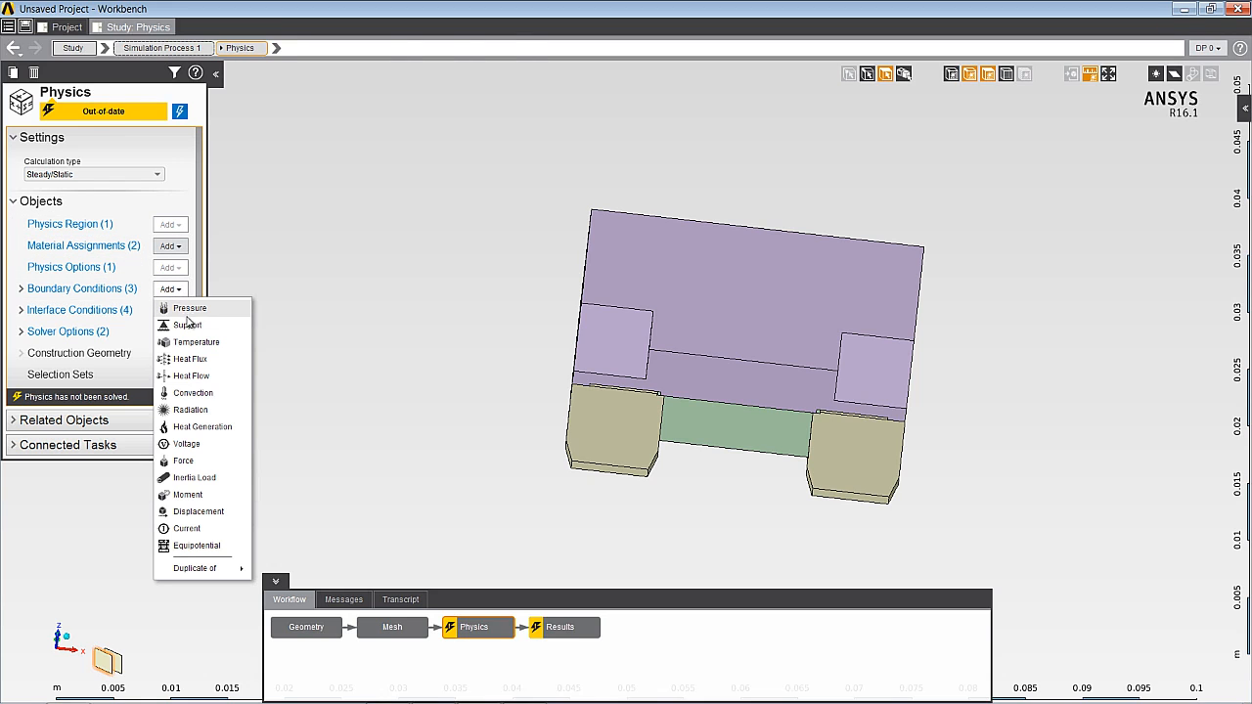
pyautogui.click(195, 325)
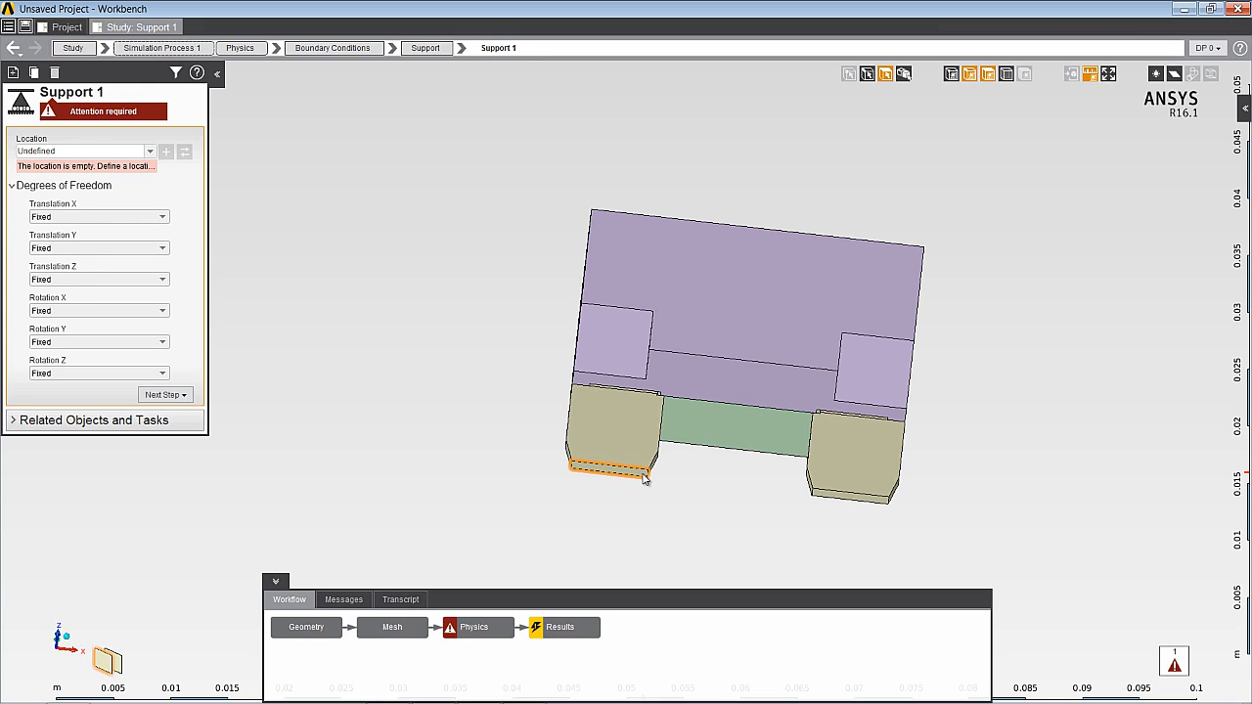
pyautogui.click(643, 477)
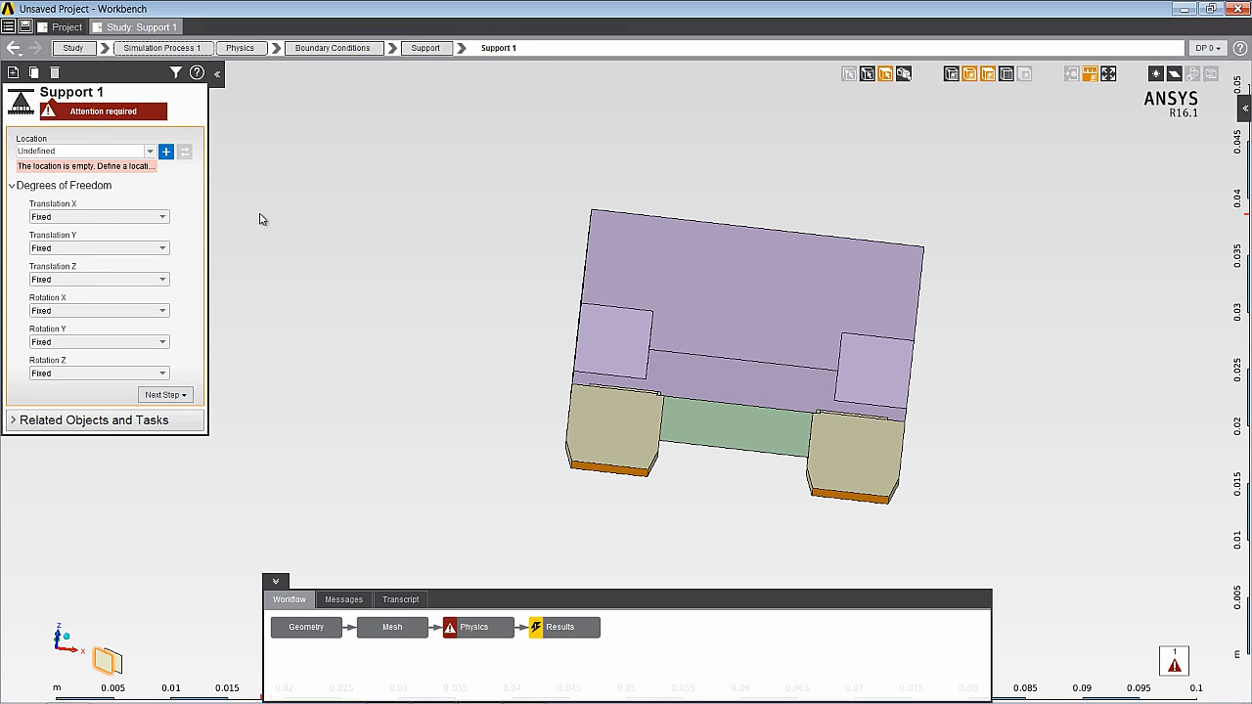
pyautogui.click(166, 152)
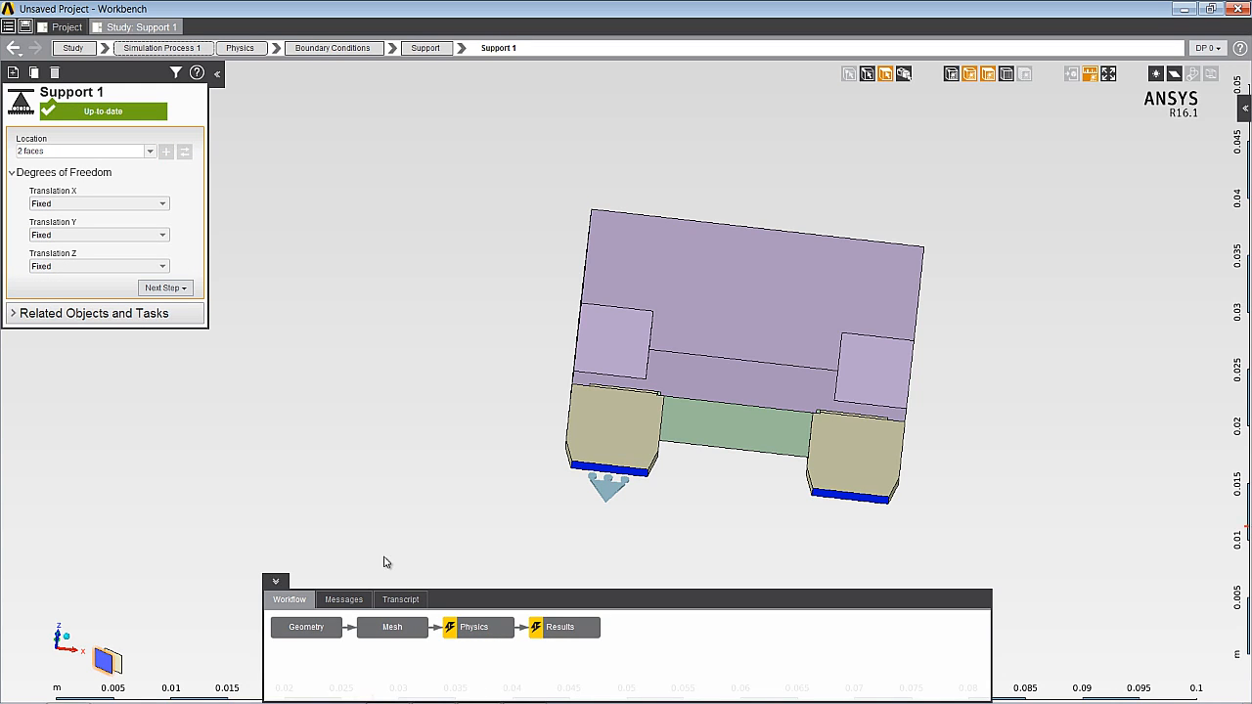
# Step: Review the defined boundary conditions and examine the contacts from the interface generator on the fuse model
pyautogui.click(446, 624)
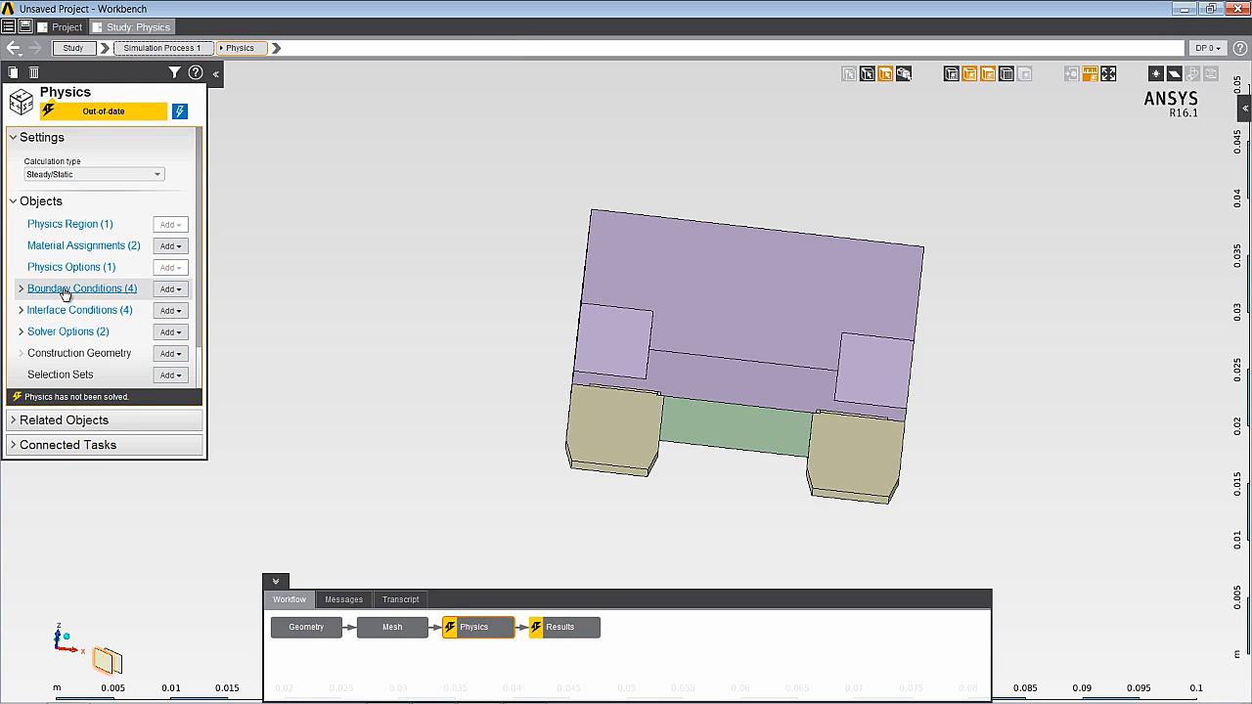
pyautogui.click(22, 292)
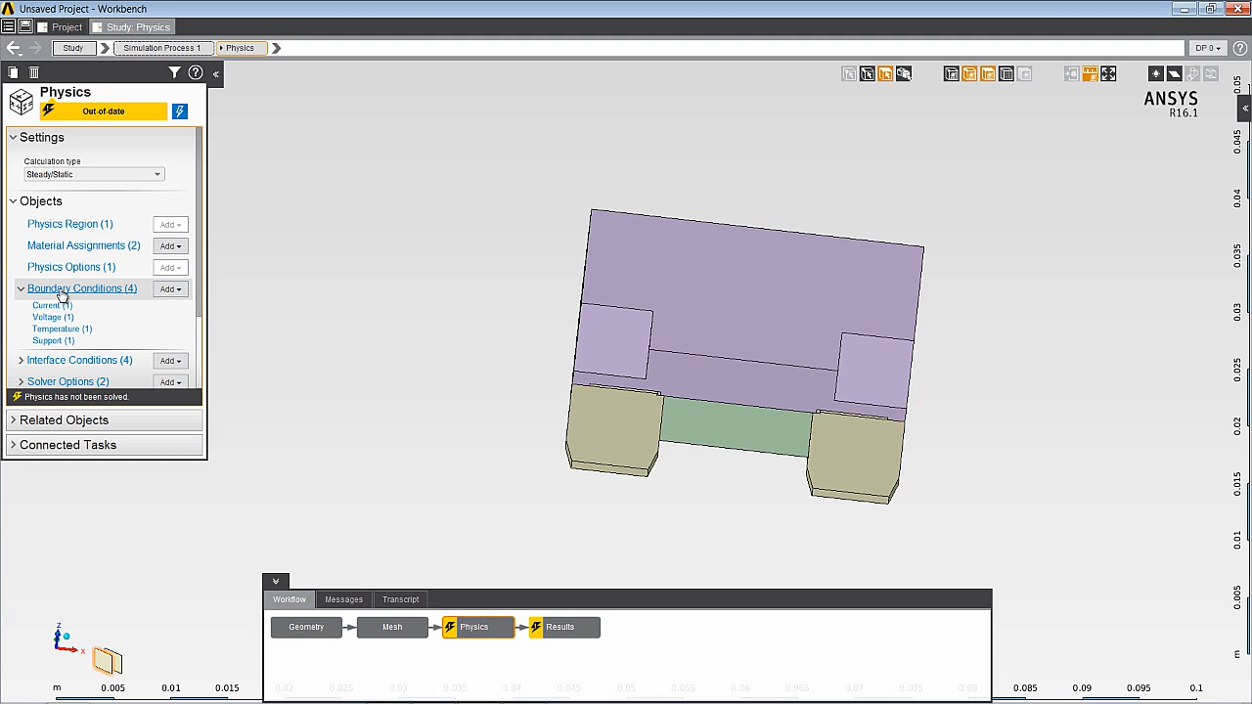
pyautogui.click(60, 290)
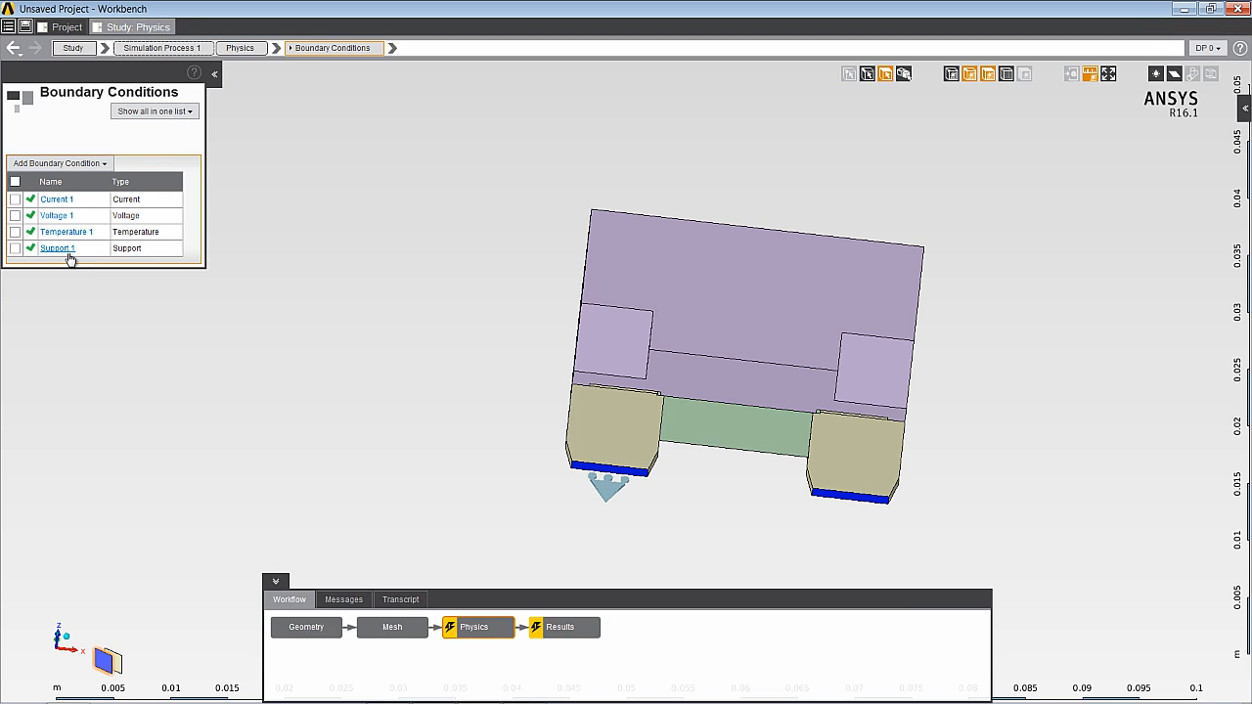
pyautogui.click(466, 630)
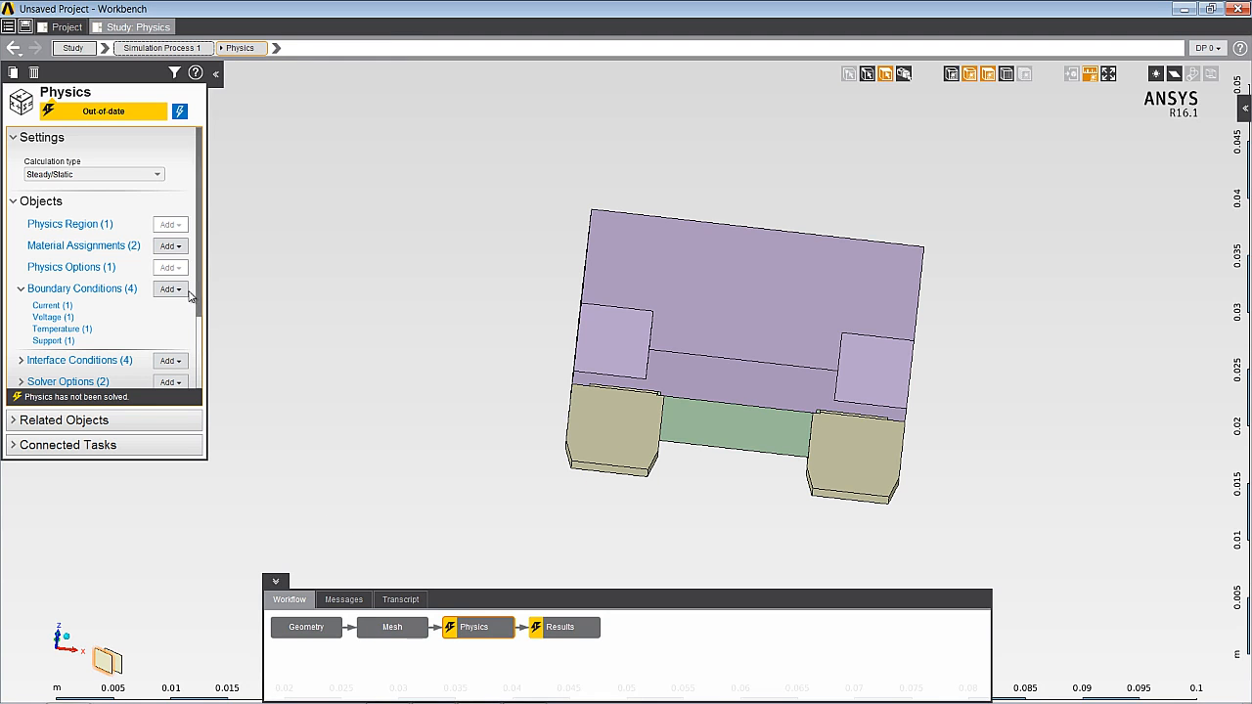
pyautogui.scroll(-3, 206, 311)
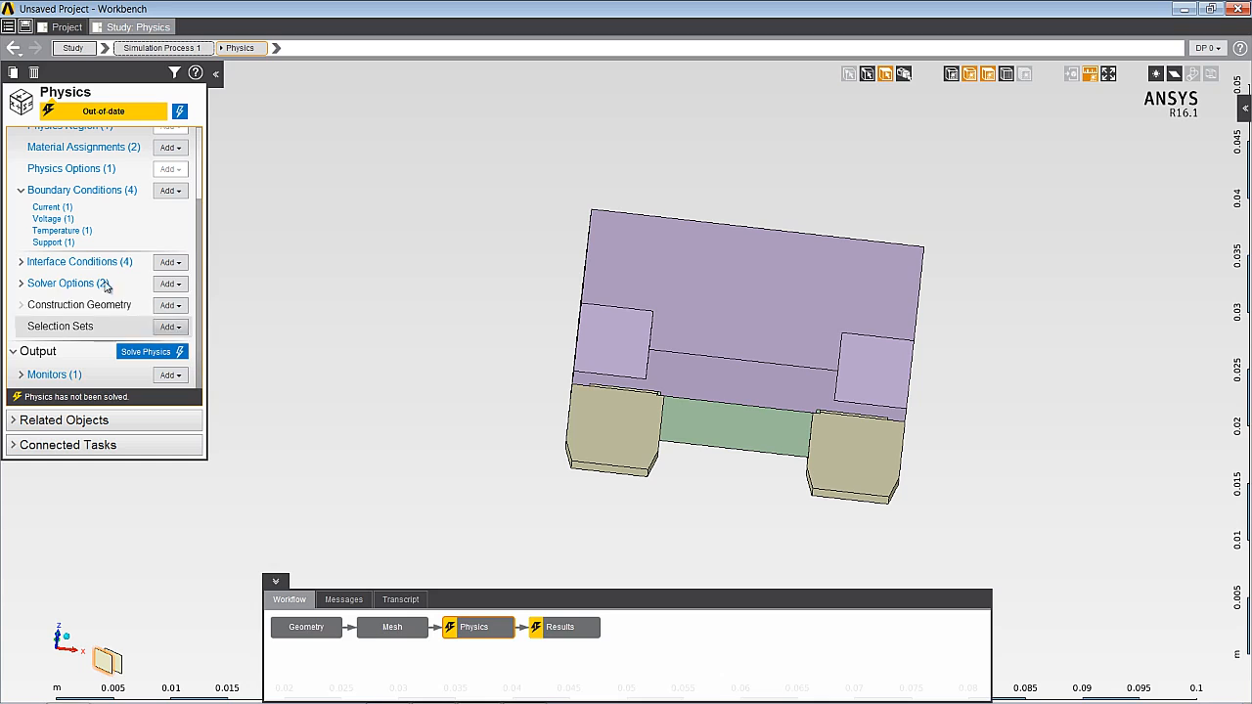
pyautogui.click(20, 262)
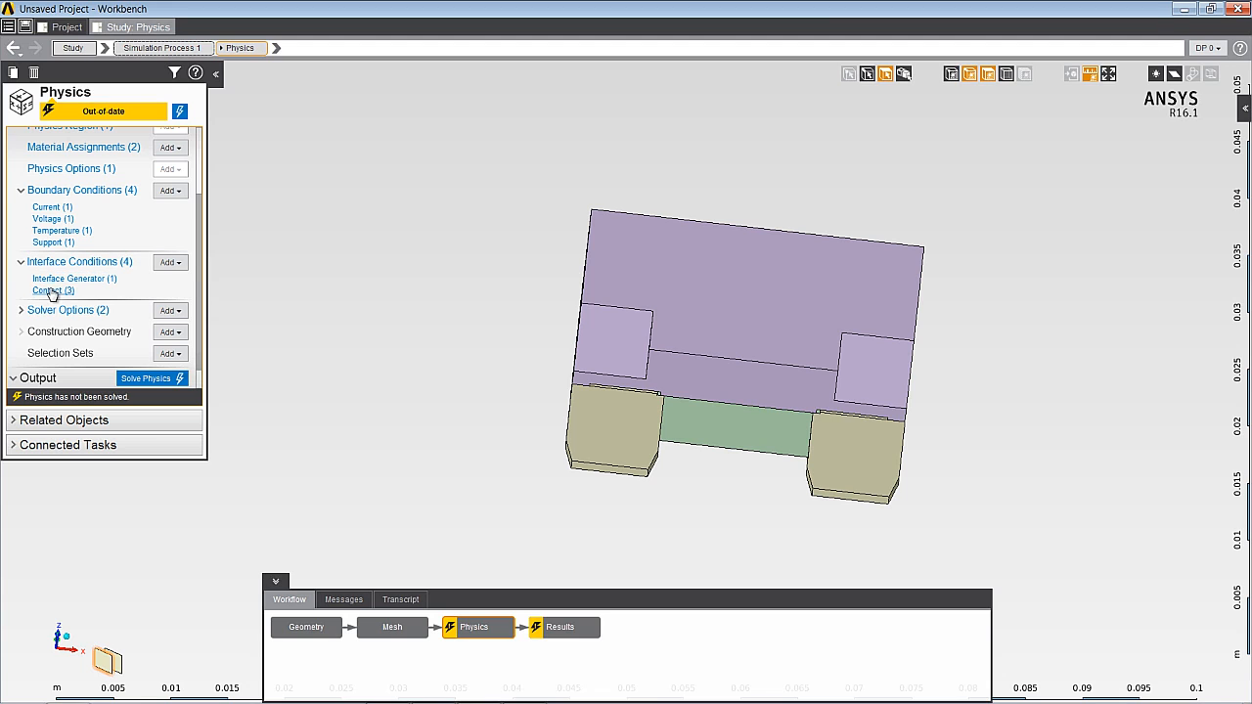
pyautogui.click(52, 291)
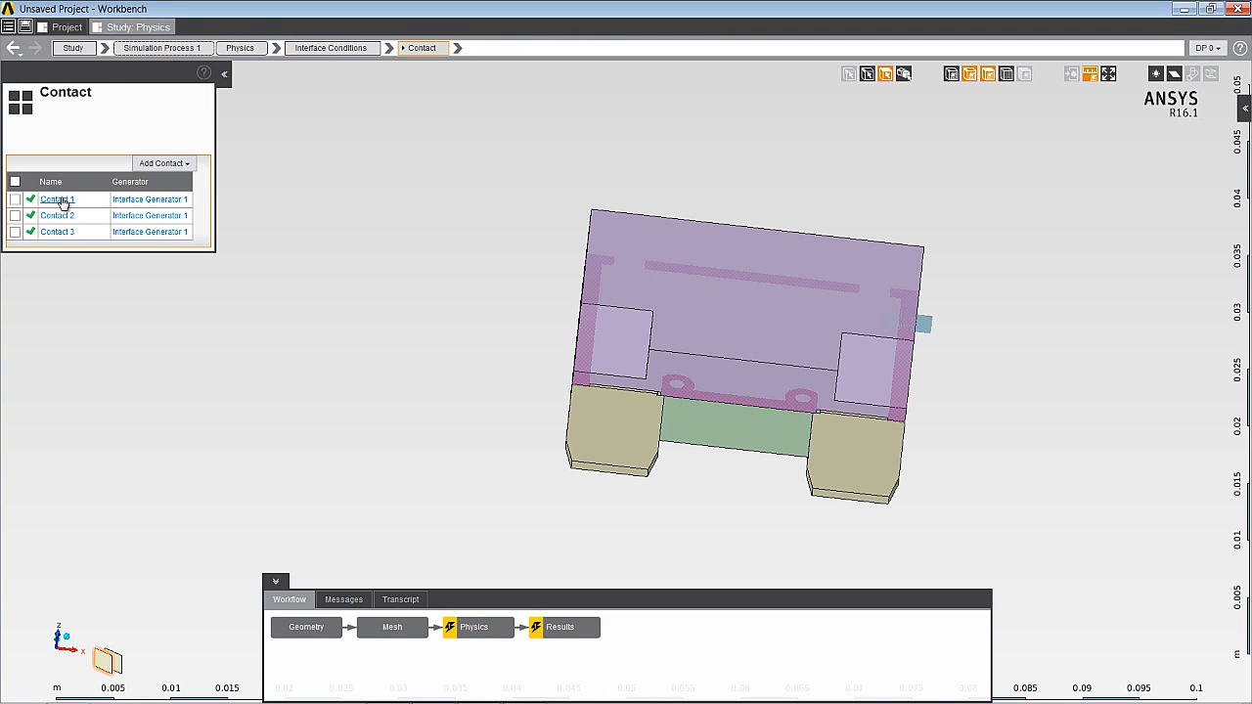
pyautogui.moveTo(417, 343); pyautogui.dragTo(364, 339, button='middle')
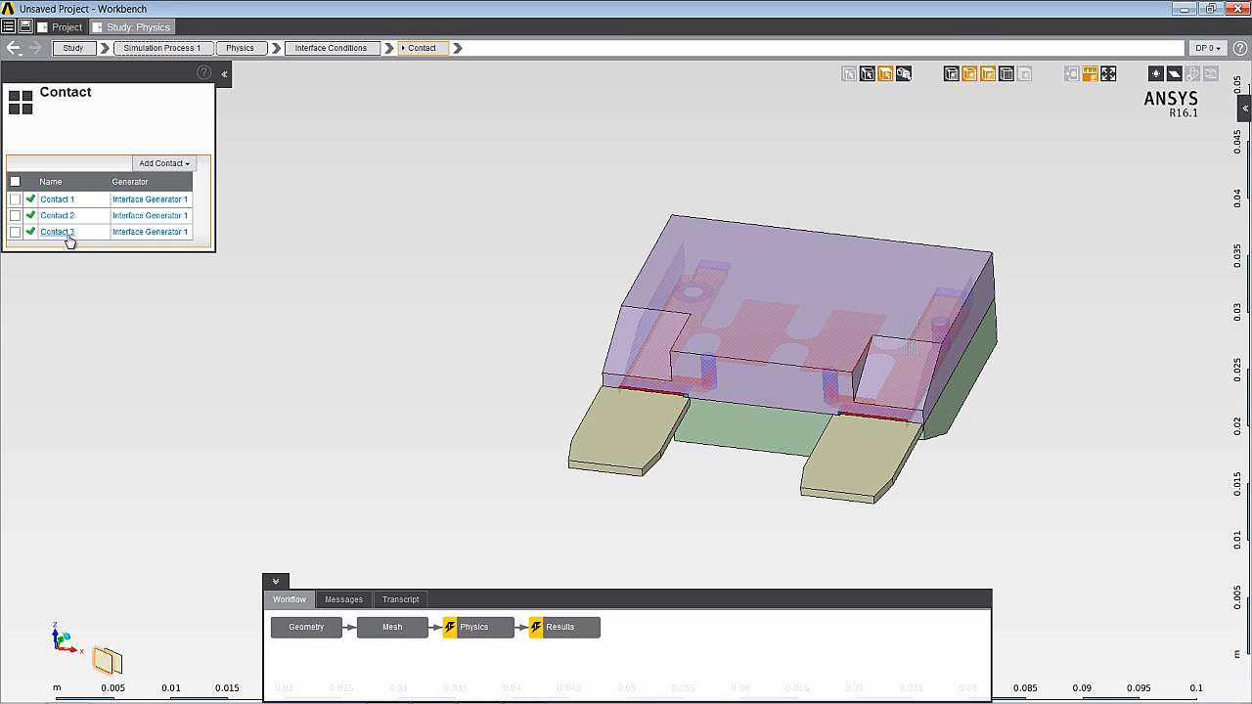
# Step: Solve the physics, and evaluate the Electric Potential contour result on the three volumes
pyautogui.click(479, 632)
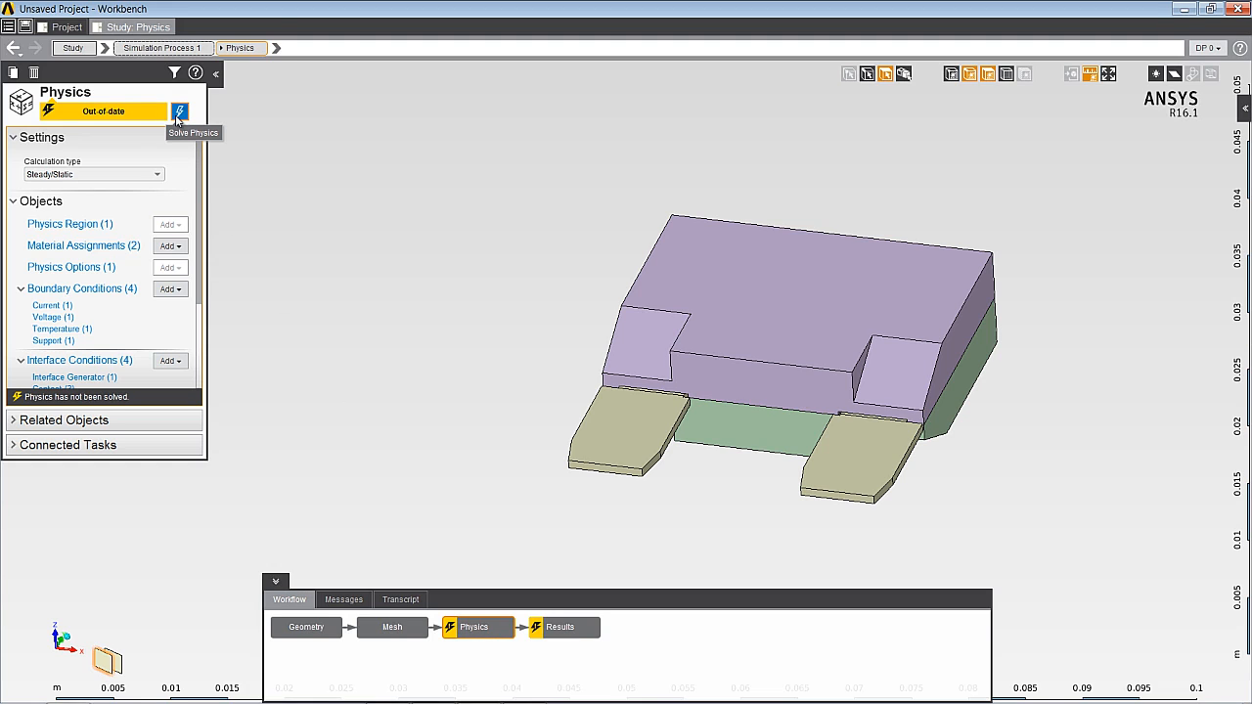
pyautogui.click(177, 114)
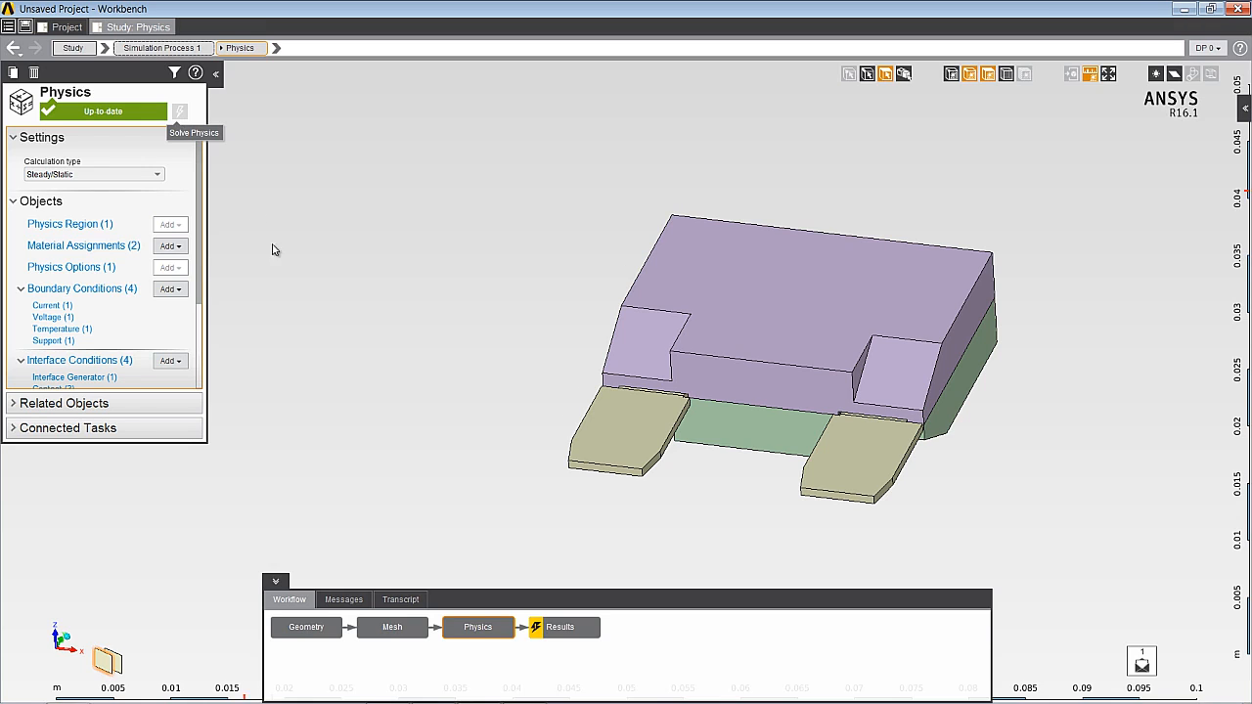
pyautogui.click(562, 638)
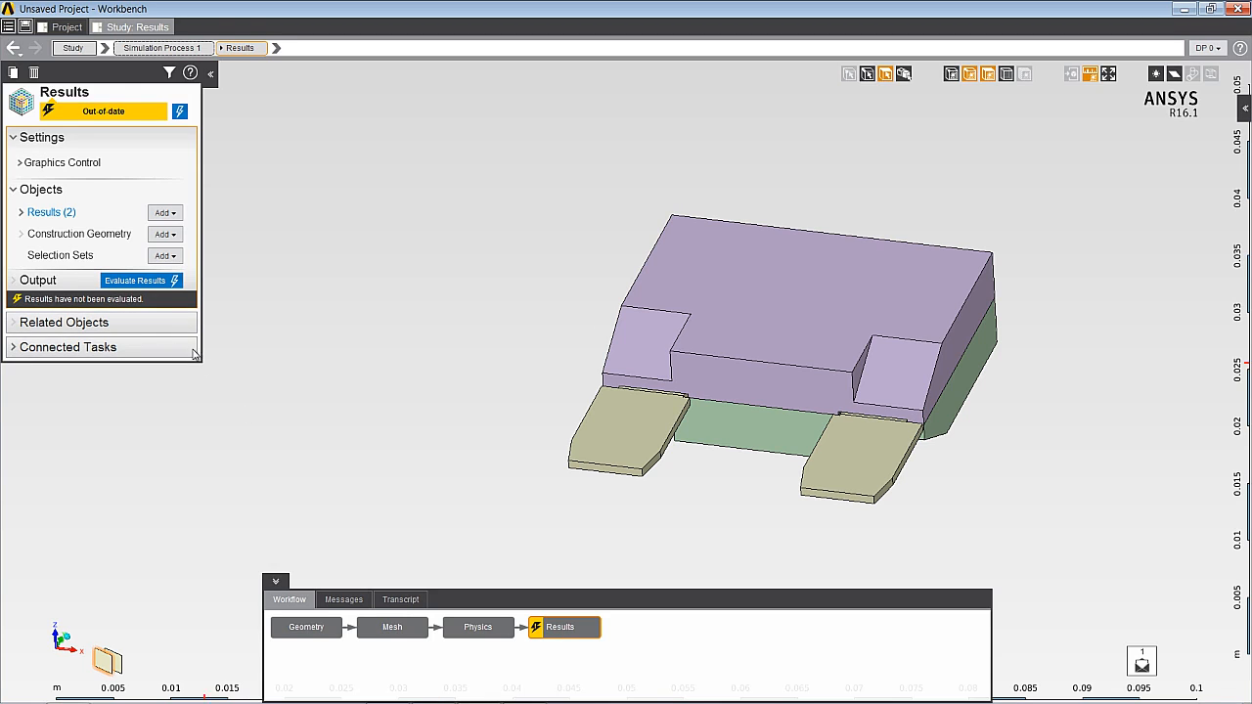
pyautogui.click(21, 216)
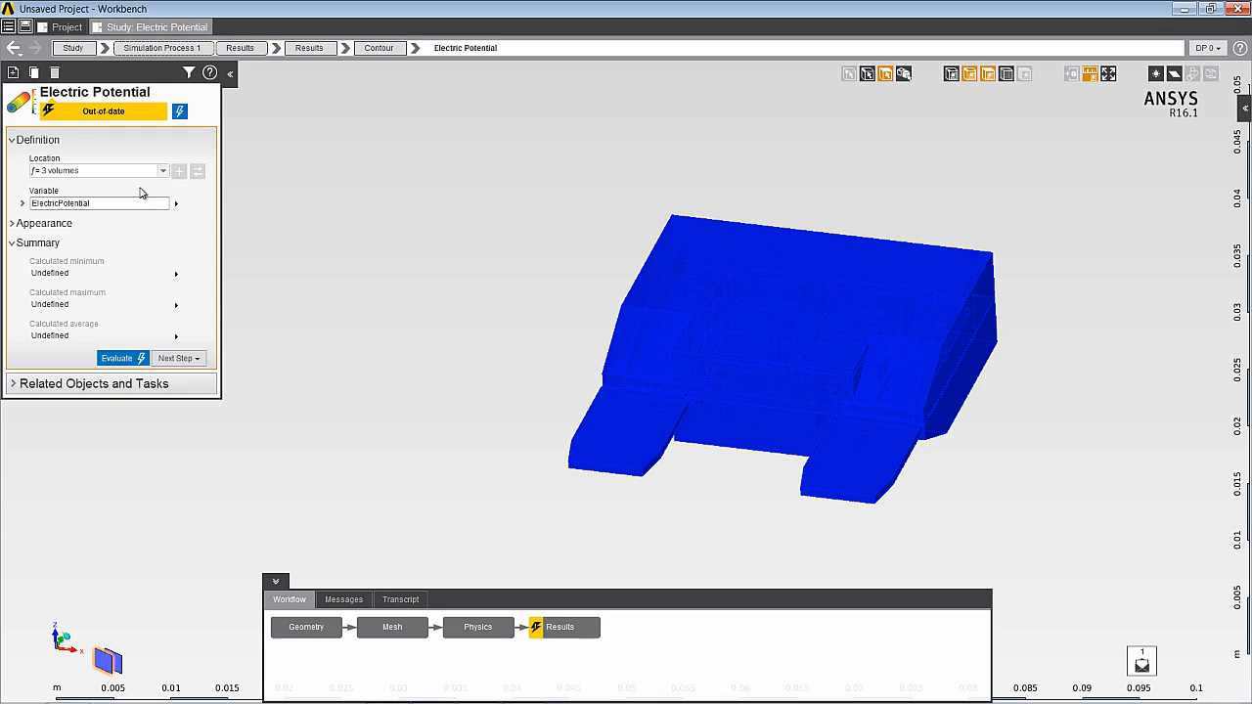
pyautogui.click(181, 113)
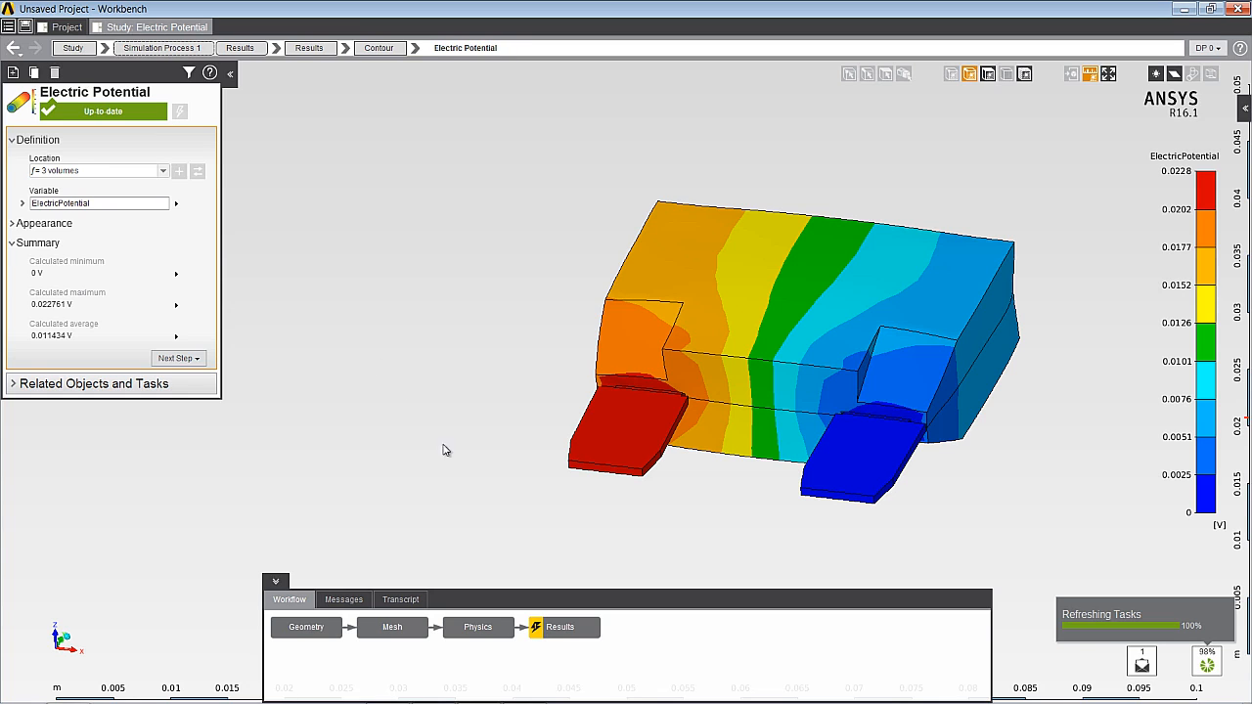
# Step: Evaluate the Current Density vector result on the three volumes and inspect the vectors inside the fuse
pyautogui.click(545, 630)
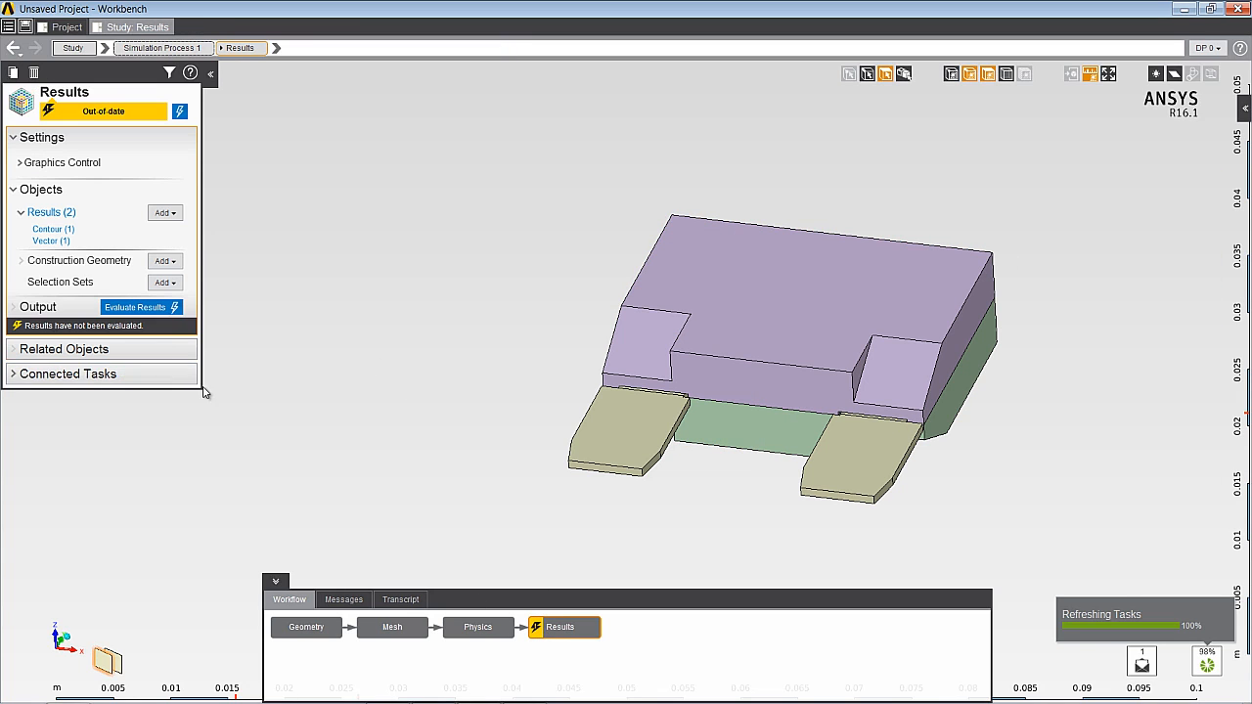
pyautogui.click(51, 241)
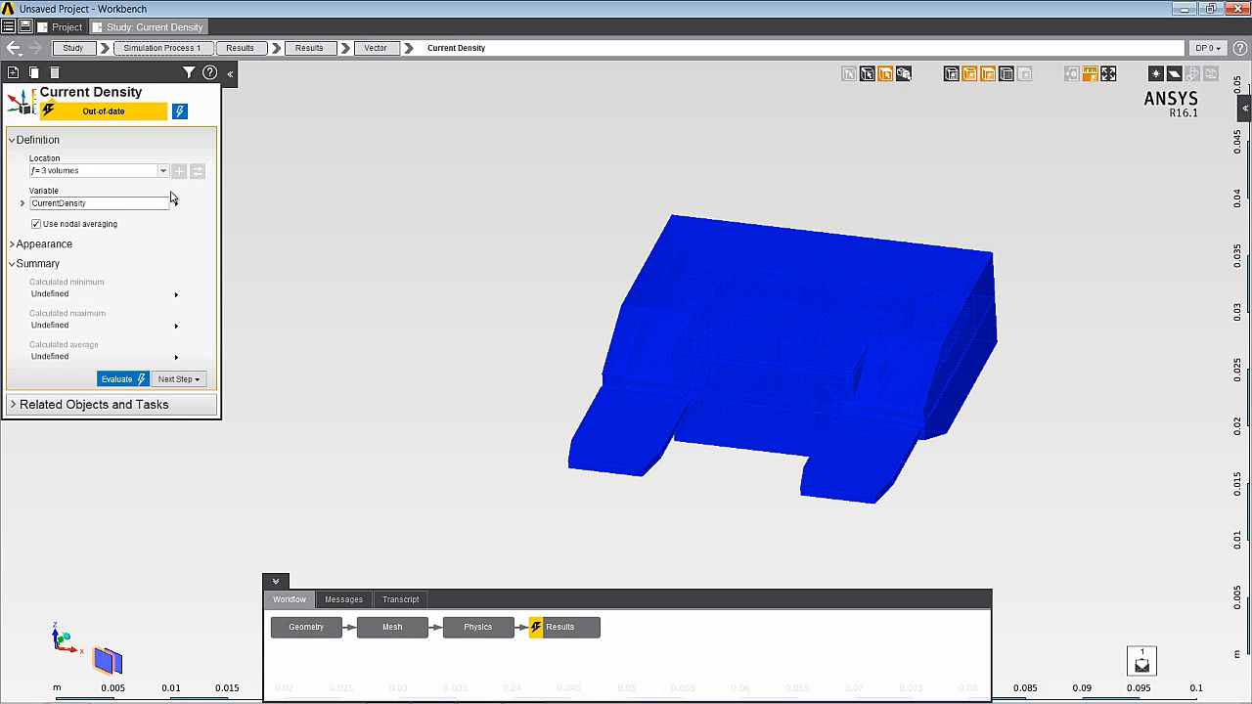
pyautogui.click(181, 114)
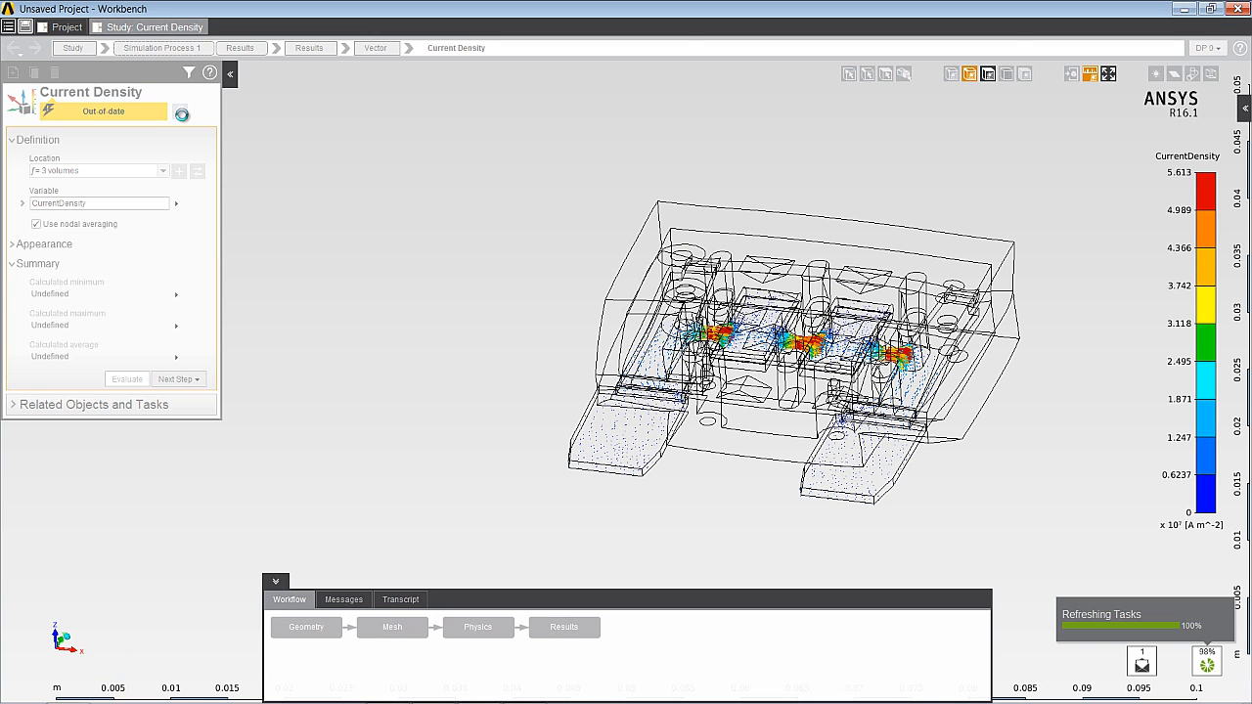
pyautogui.moveTo(760, 317); pyautogui.dragTo(645, 455, button='middle')
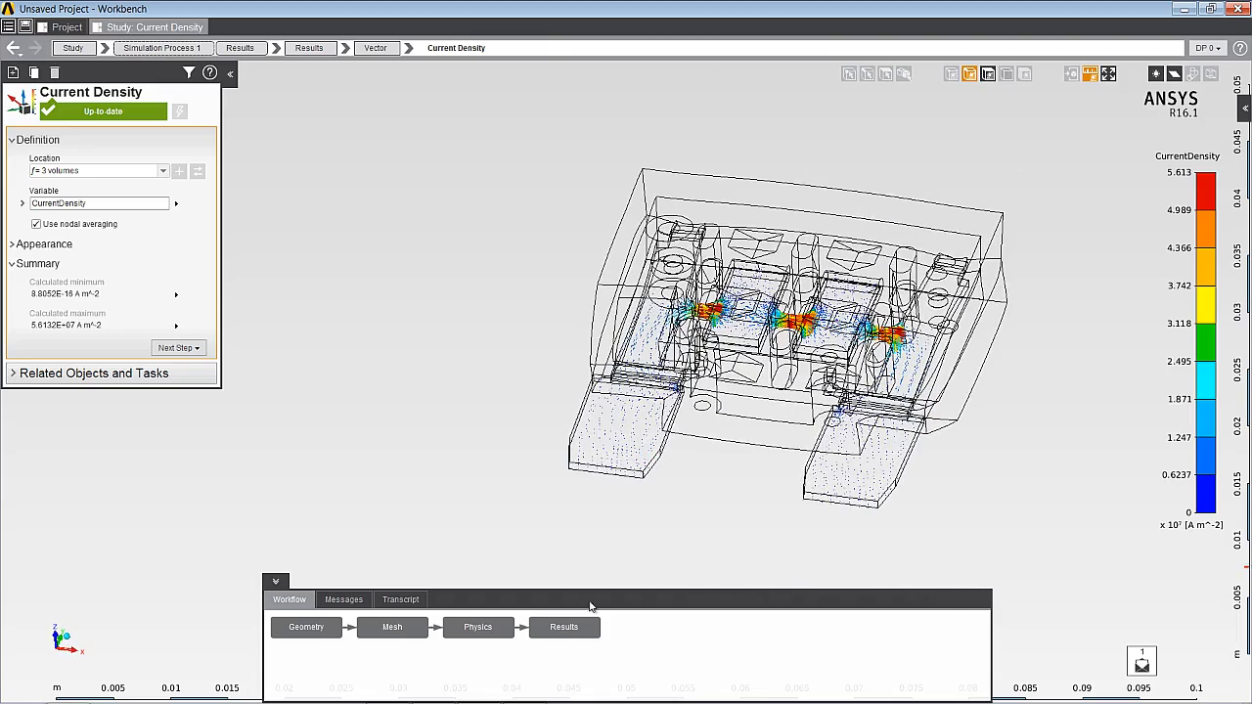
# Step: Add a Temperature contour result located on only the fuse element and the lower housing volumes, and evaluate it
pyautogui.click(563, 627)
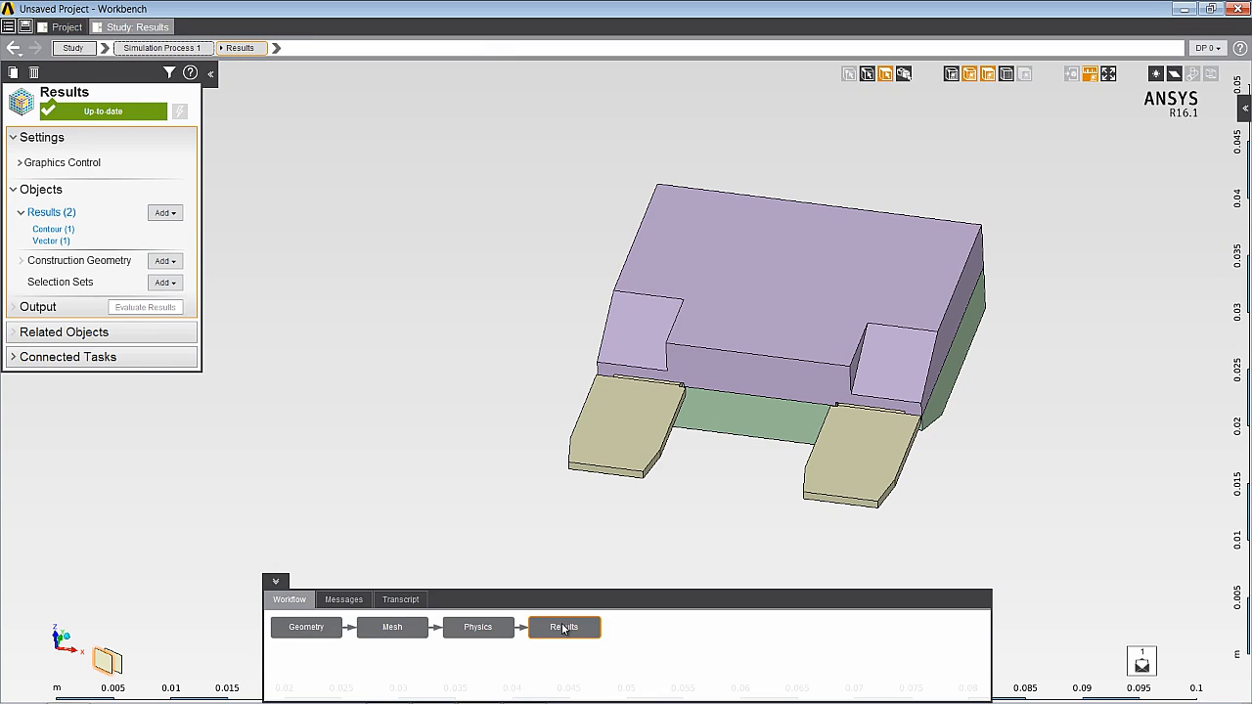
pyautogui.click(171, 214)
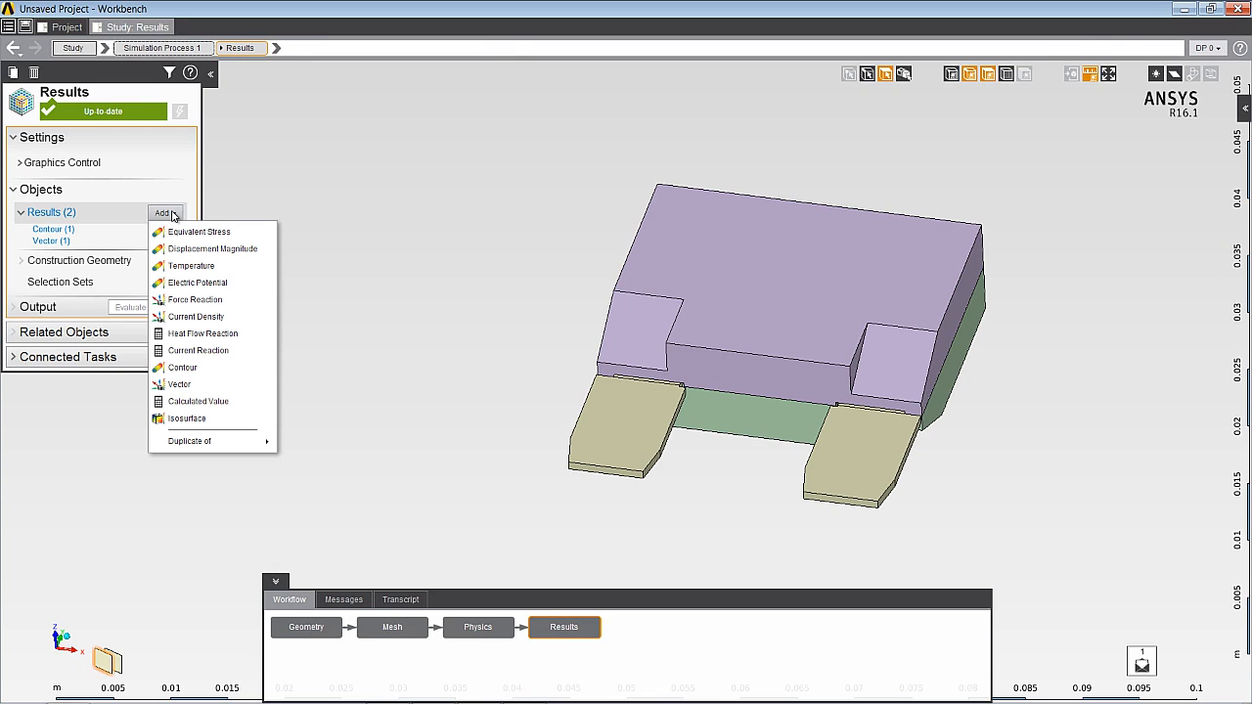
pyautogui.click(182, 266)
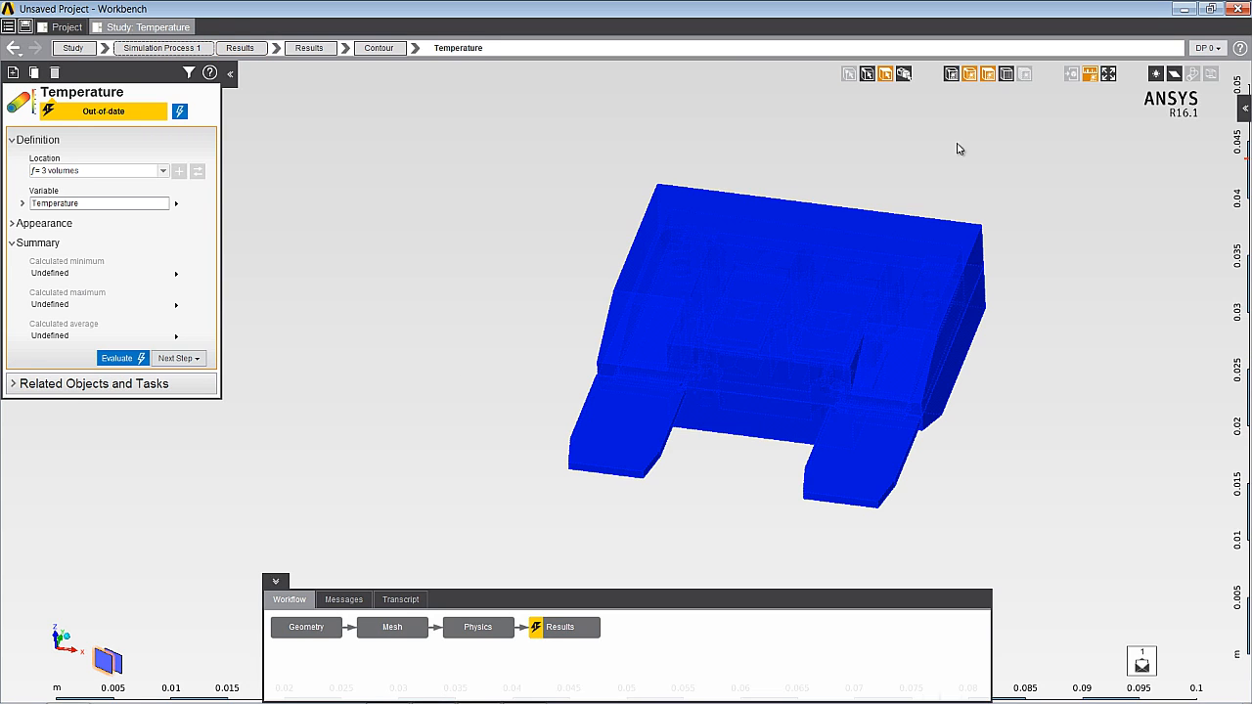
pyautogui.click(905, 74)
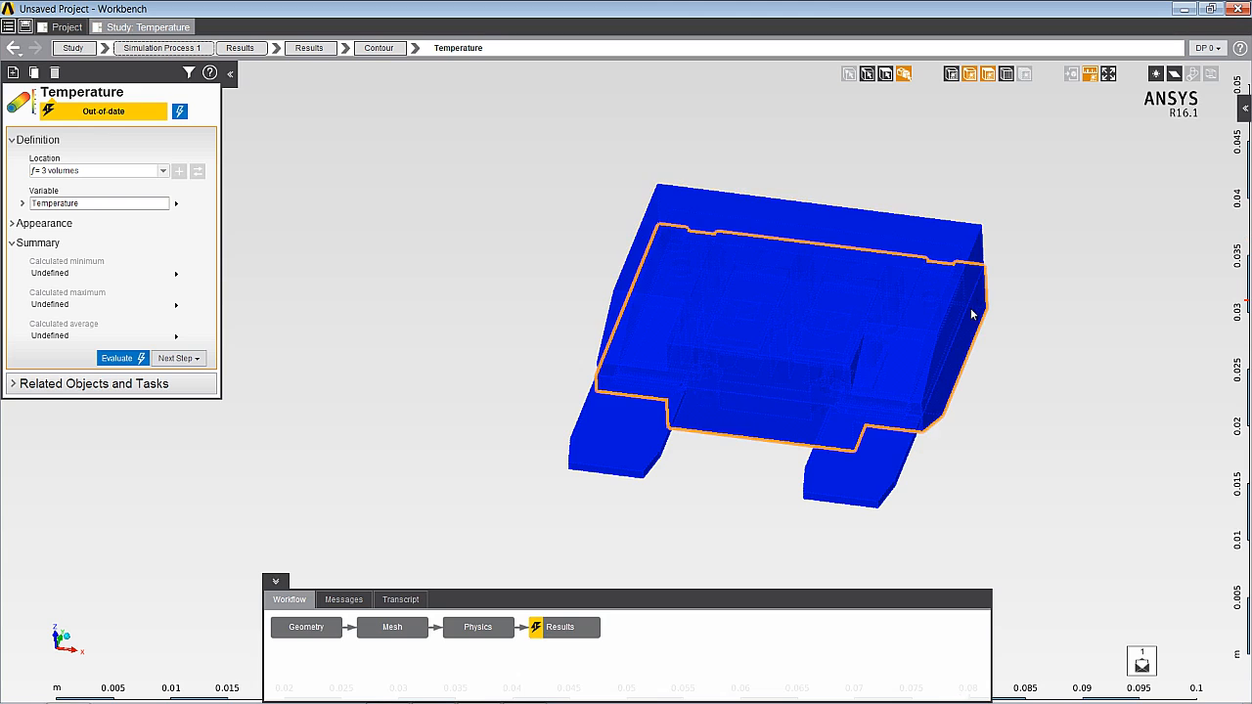
pyautogui.click(969, 319)
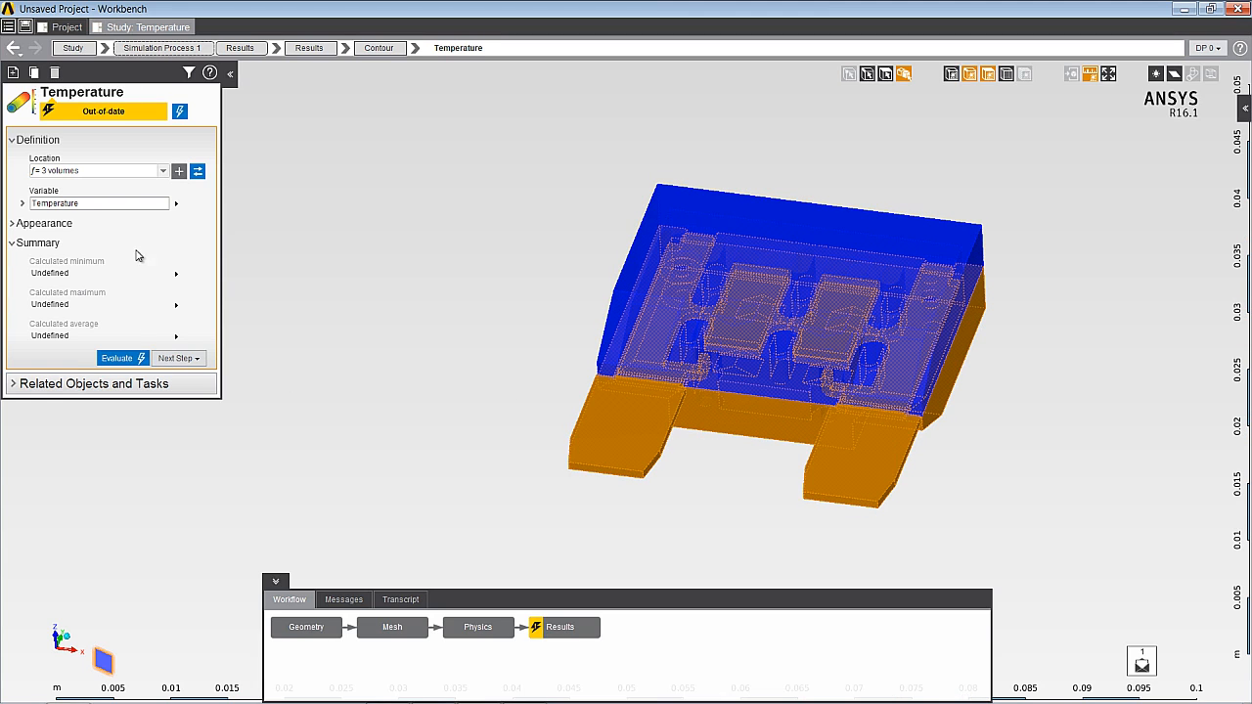
pyautogui.click(197, 173)
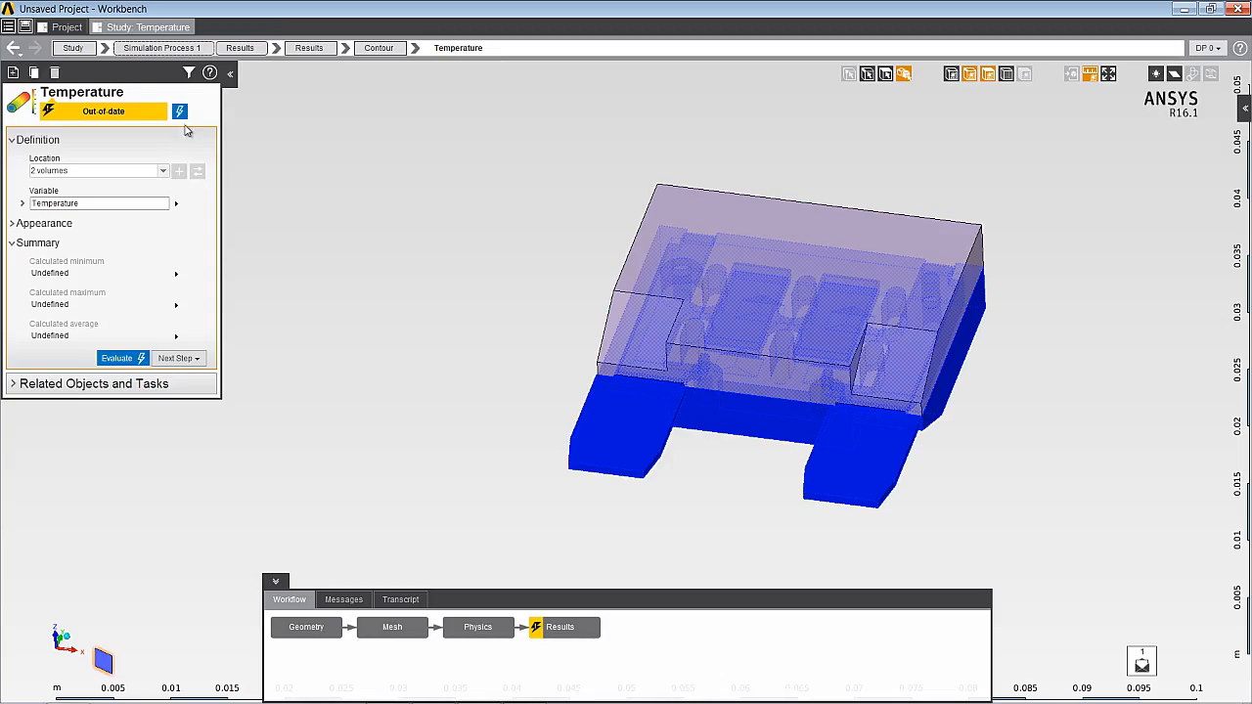
pyautogui.click(180, 116)
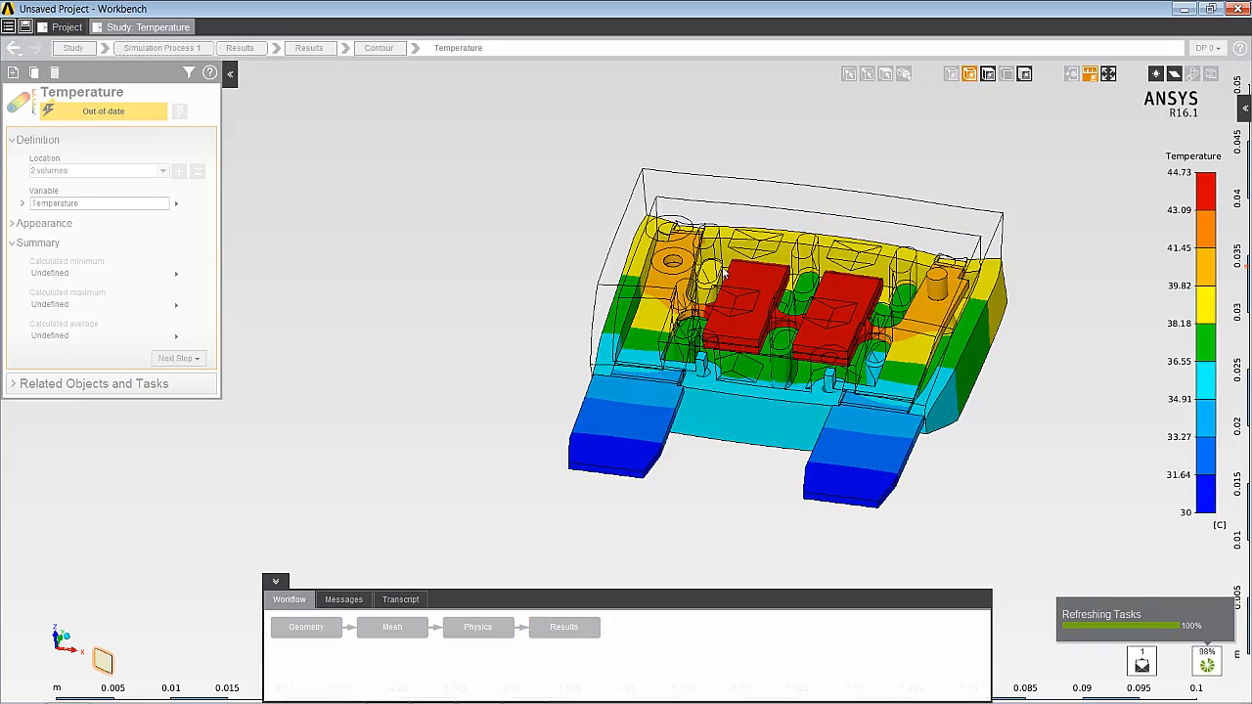
pyautogui.moveTo(723, 265)
pyautogui.mouseDown(button='middle')
pyautogui.moveTo(710, 348)
pyautogui.moveTo(696, 340)
pyautogui.moveTo(715, 275)
pyautogui.mouseUp(button='middle')
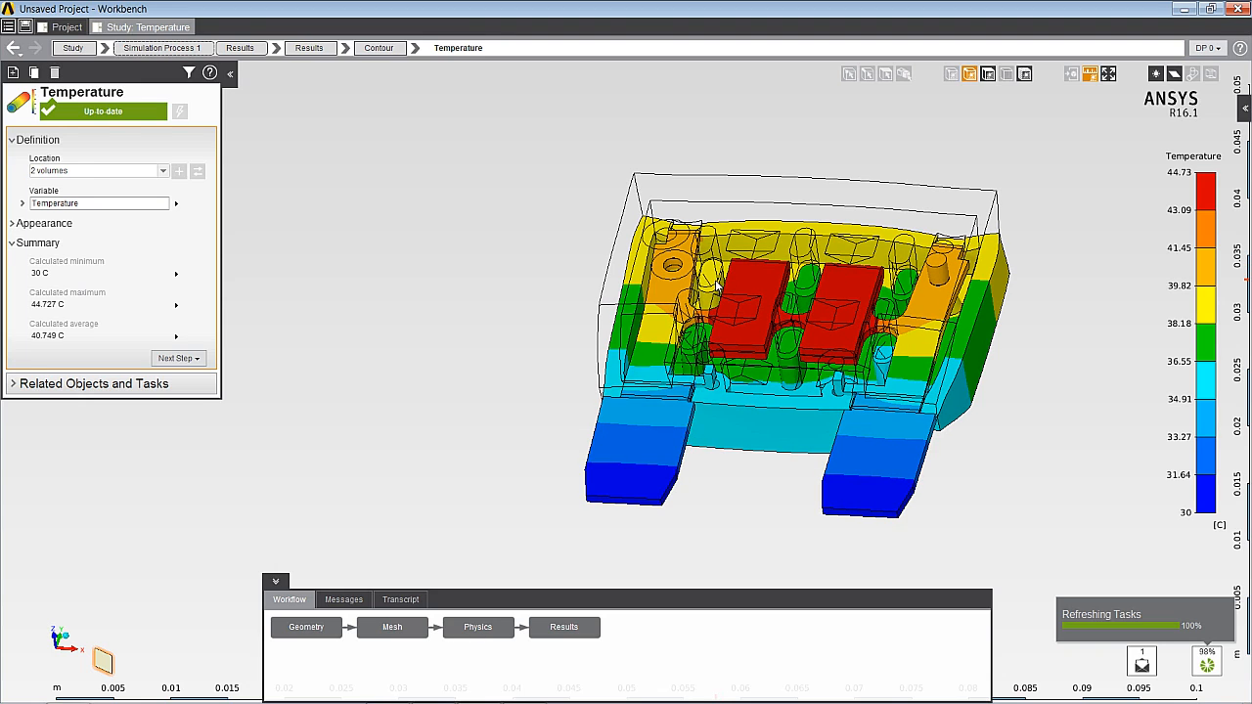
# Step: Evaluate a Displacement Magnitude contour result on the fuse element and lower housing volumes, and inspect the deformed shape from several angles
pyautogui.click(587, 626)
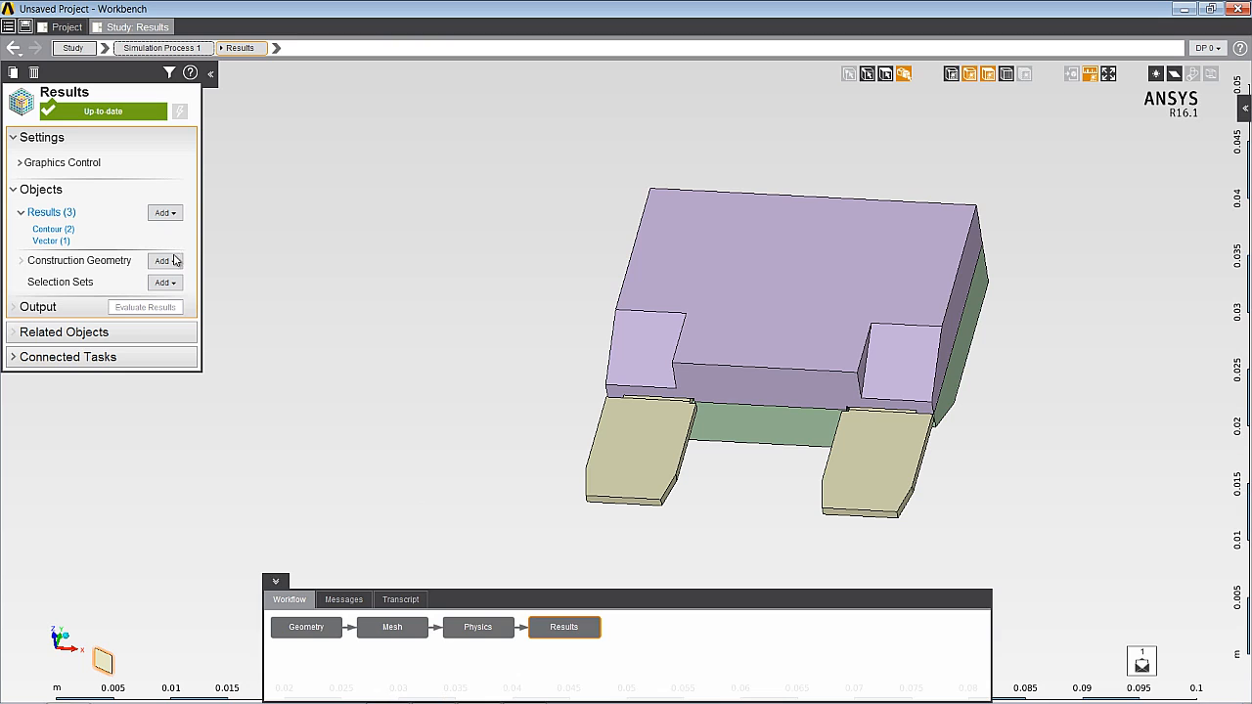
pyautogui.click(163, 213)
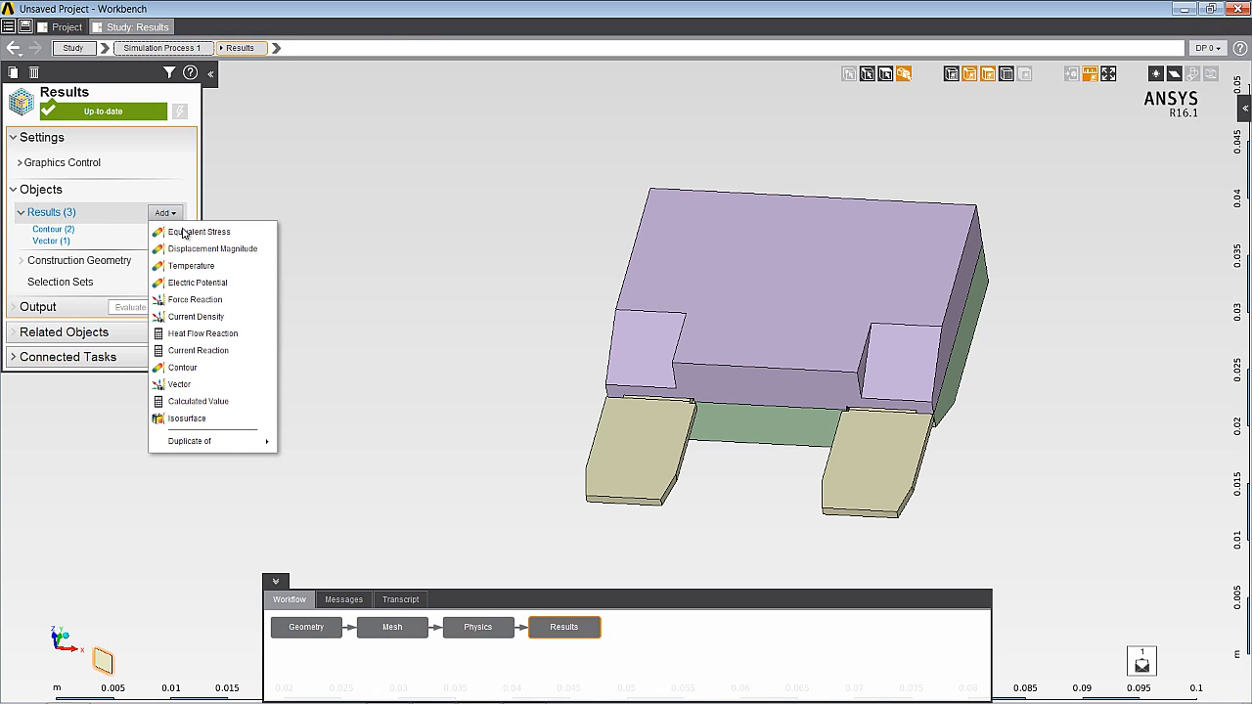
pyautogui.click(202, 249)
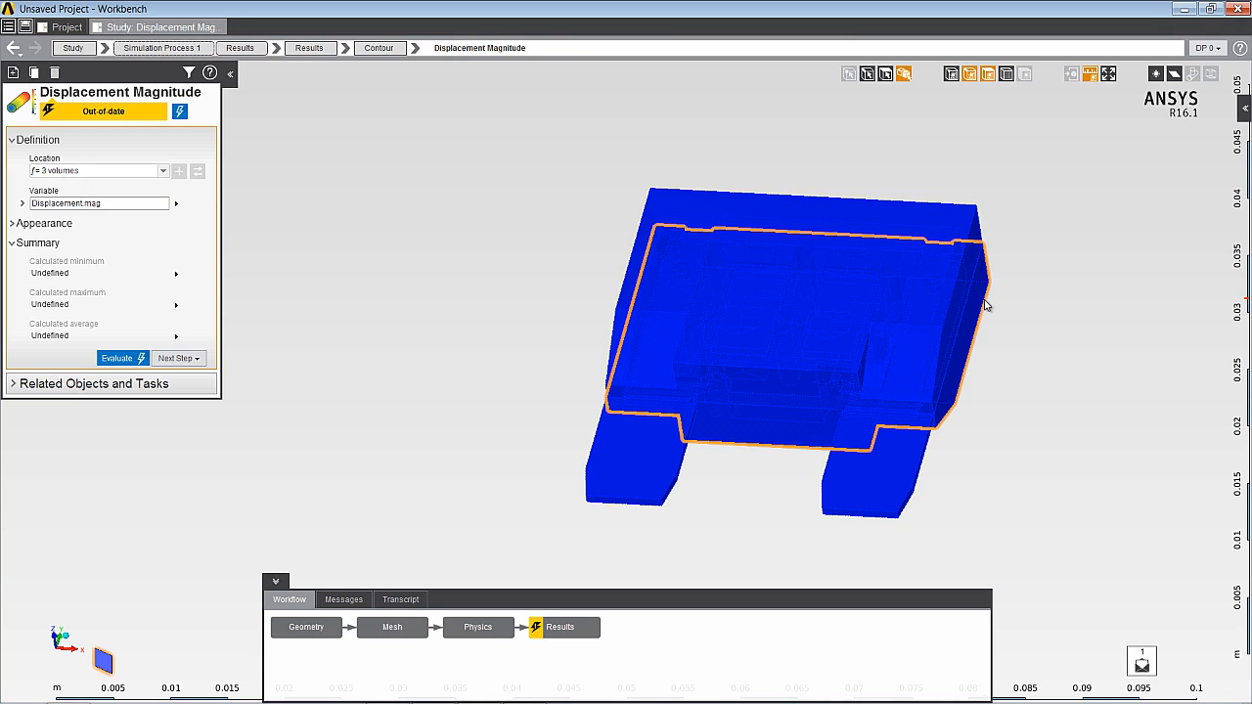
pyautogui.click(910, 435)
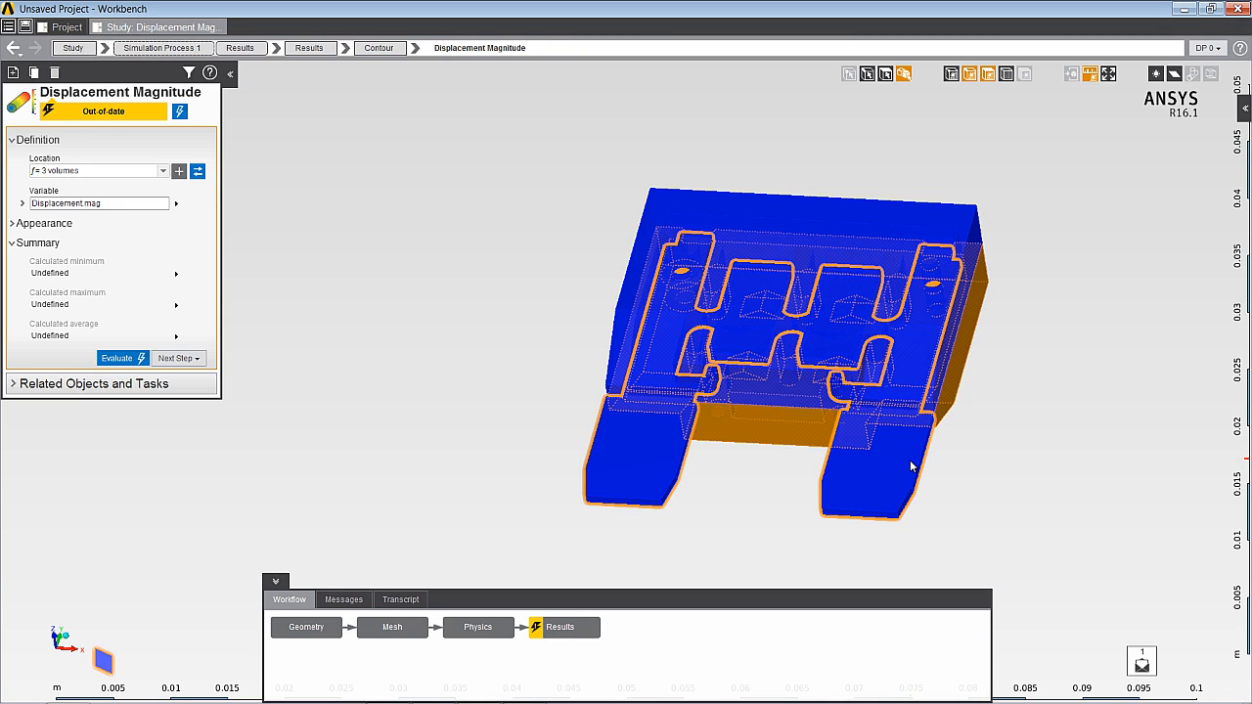
pyautogui.click(909, 460)
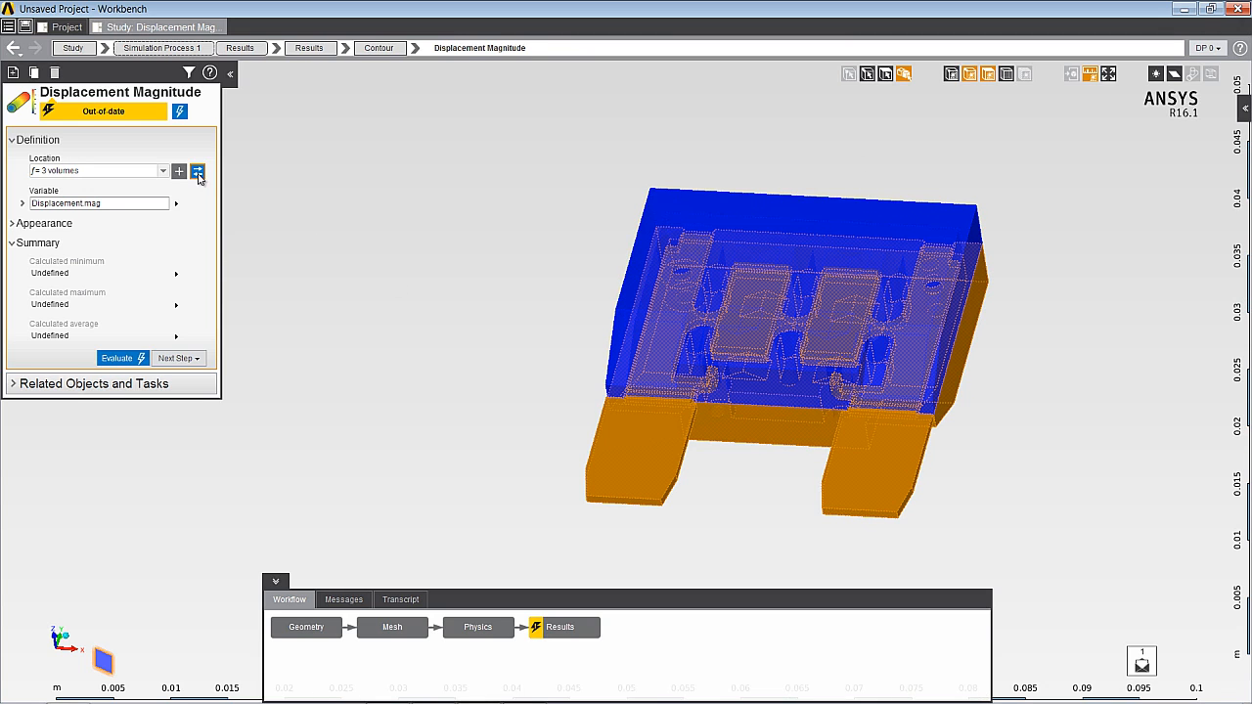
pyautogui.click(197, 172)
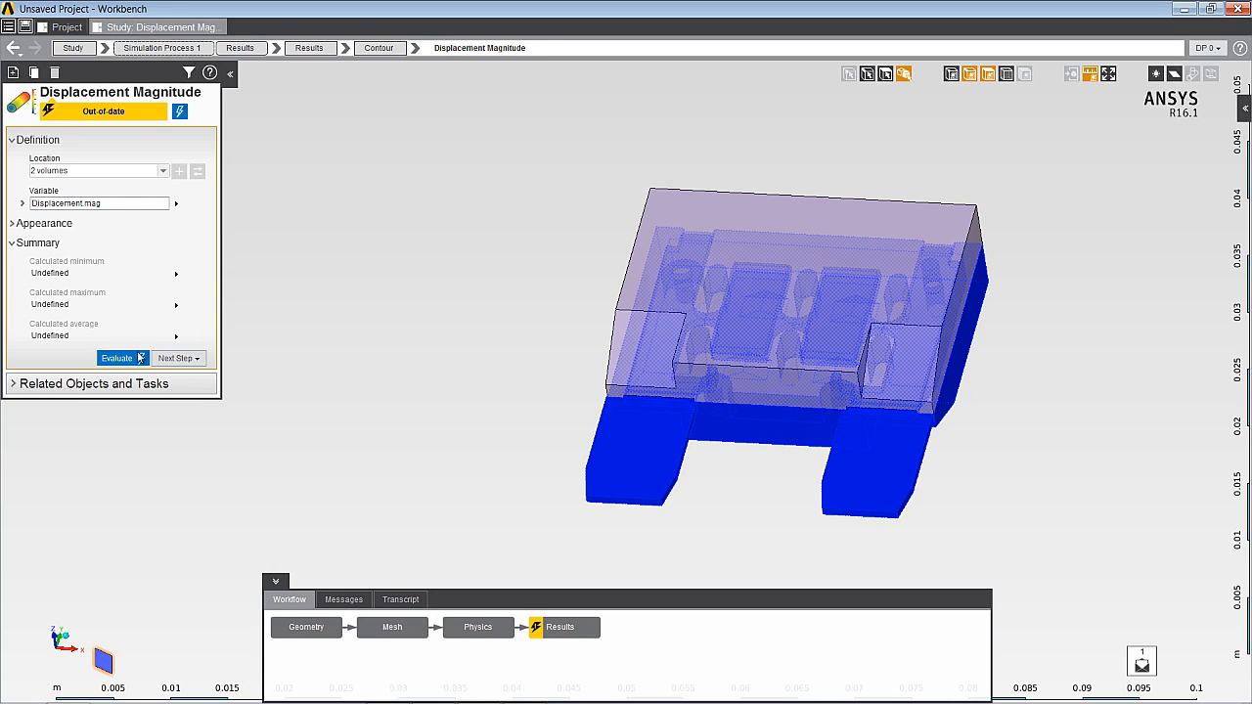
pyautogui.click(137, 358)
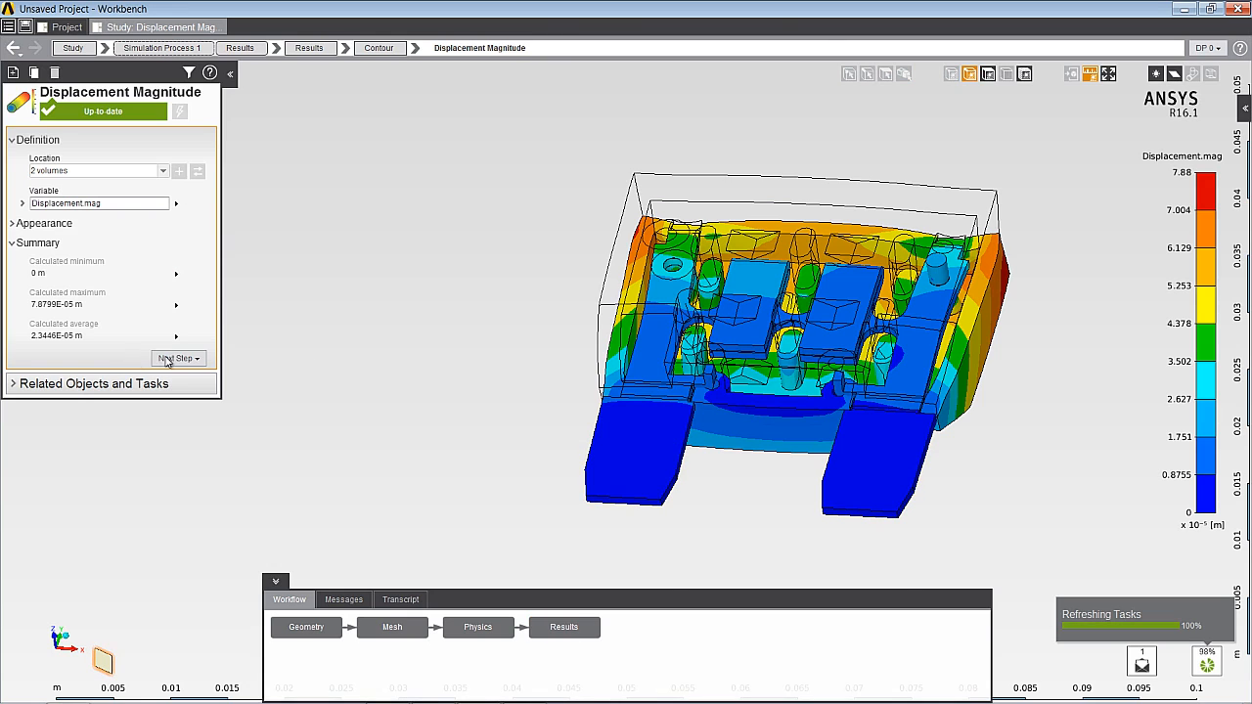
pyautogui.moveTo(626, 275); pyautogui.dragTo(675, 312, button='middle')
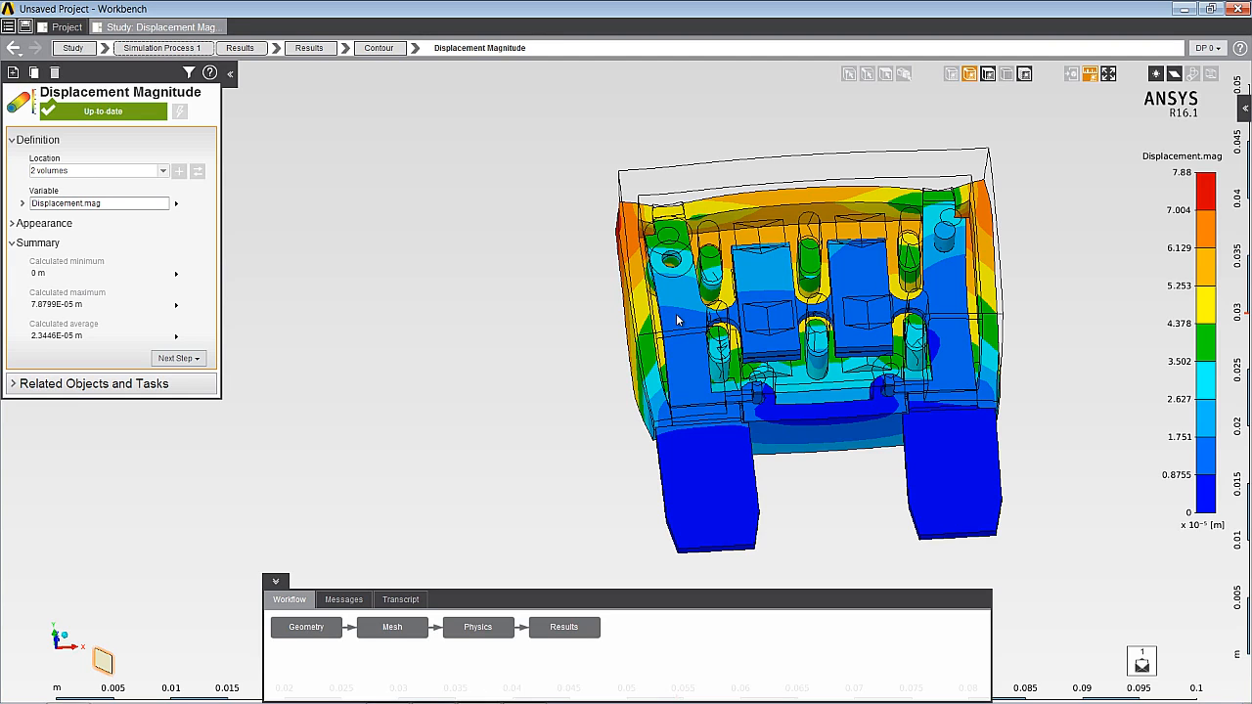
pyautogui.moveTo(837, 479); pyautogui.dragTo(724, 491, button='middle')
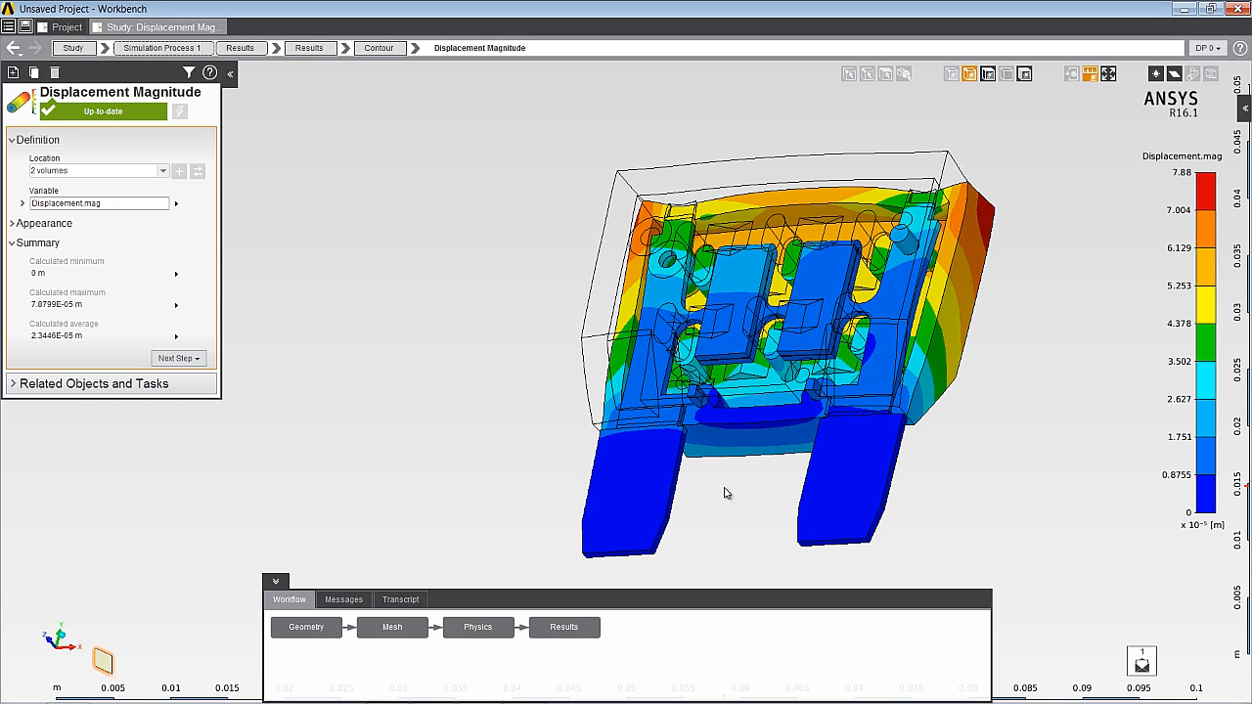